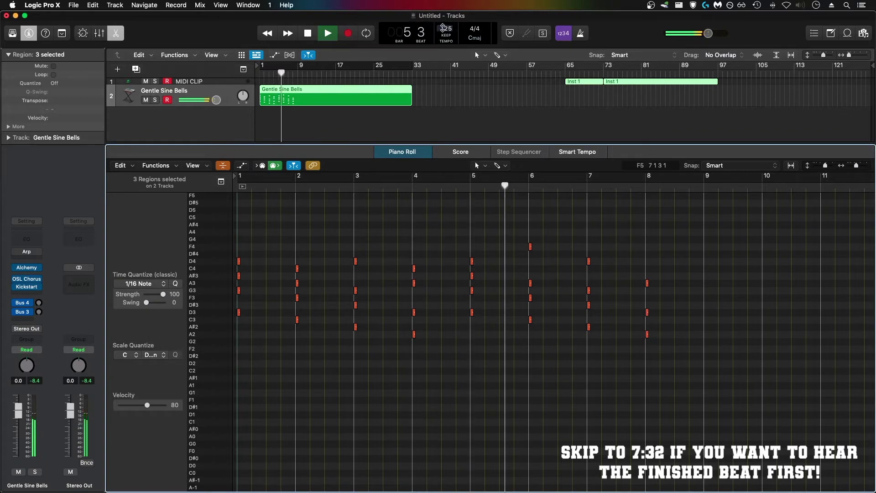
Step: Trim the Gentle Sine Bells region to eight bars, ending at bar 9, and play it back briefly
key(space)
drag(411, 99, 297, 100)
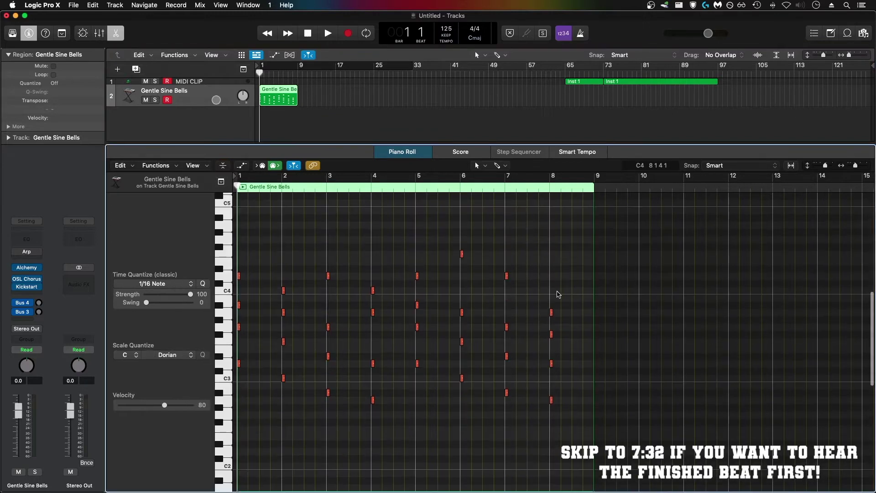
key(space)
key(space)
Step: Extend all the short chord notes to fill their bars, and time-stretch the Gentle Sine Bells region to end at bar 17
drag(580, 434, 233, 248)
key(shift+backslash)
click(499, 171)
key(space)
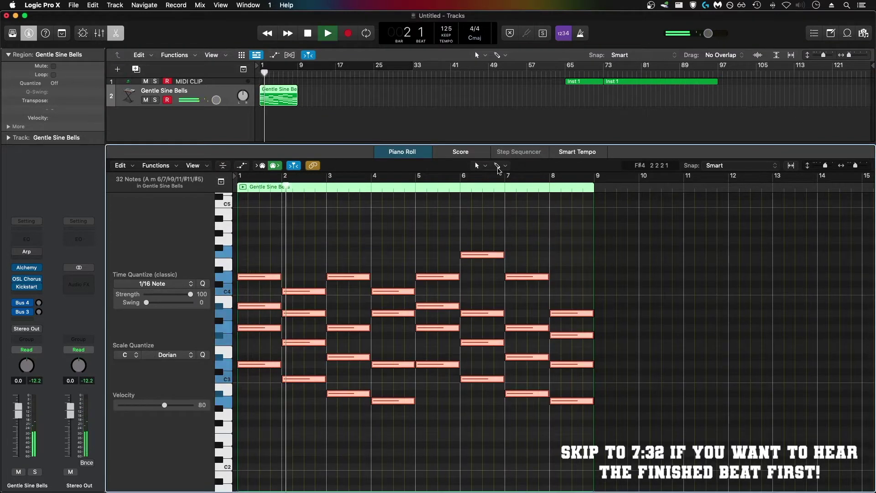
drag(297, 103, 335, 103)
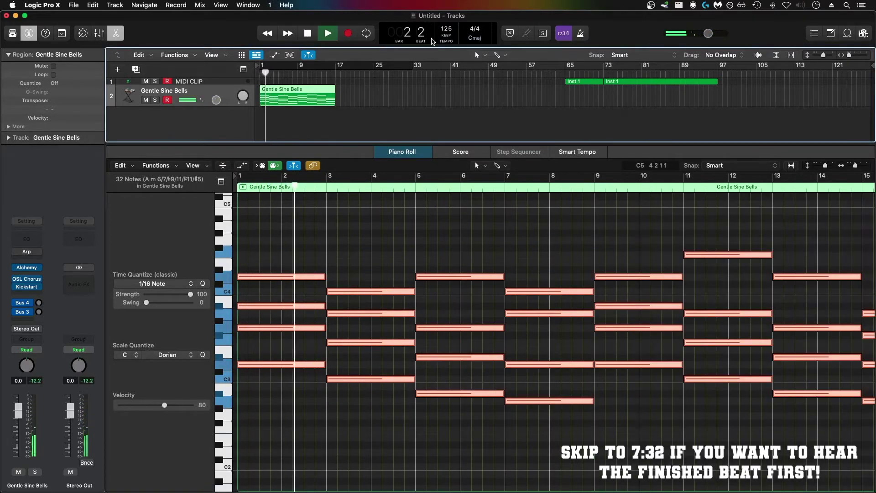
Step: Set the project tempo to 155 and turn on the metronome with playback restarted from the beginning
drag(447, 26, 447, 21)
key(Return)
click(581, 33)
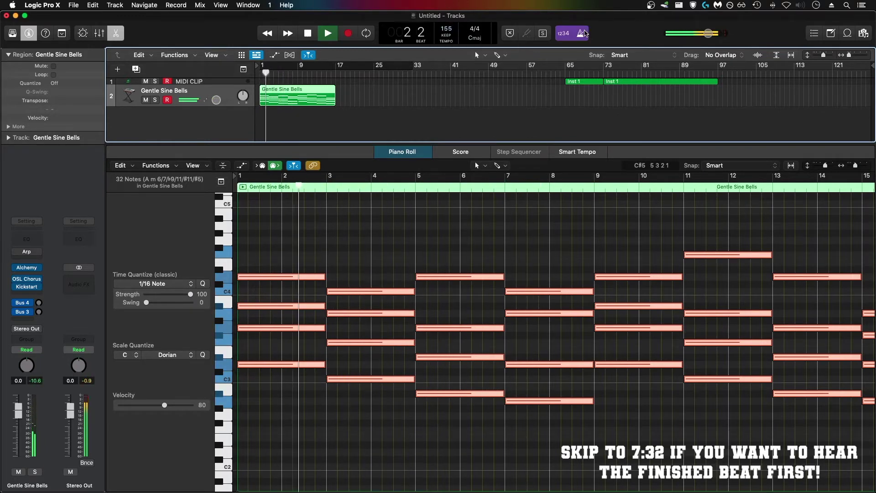
key(Return)
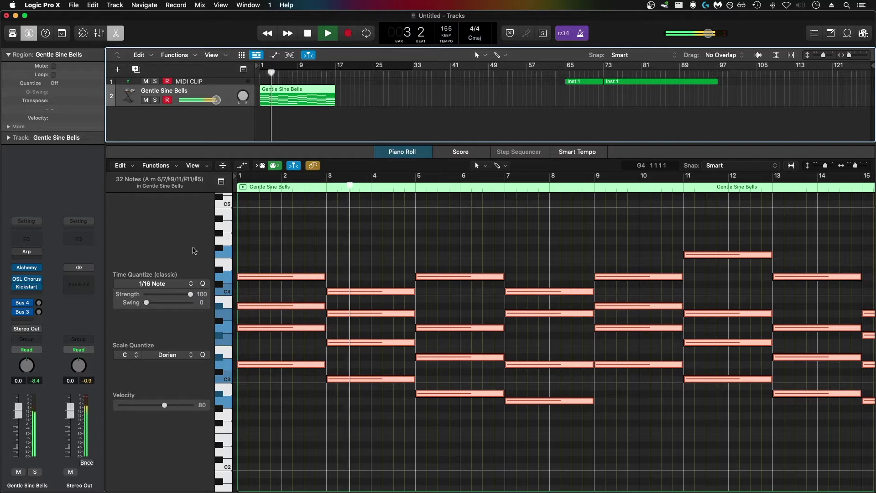
Step: Set Kickstart on the Gentle Sine Bells track to a 1/4 rate and 76% mix
click(26, 287)
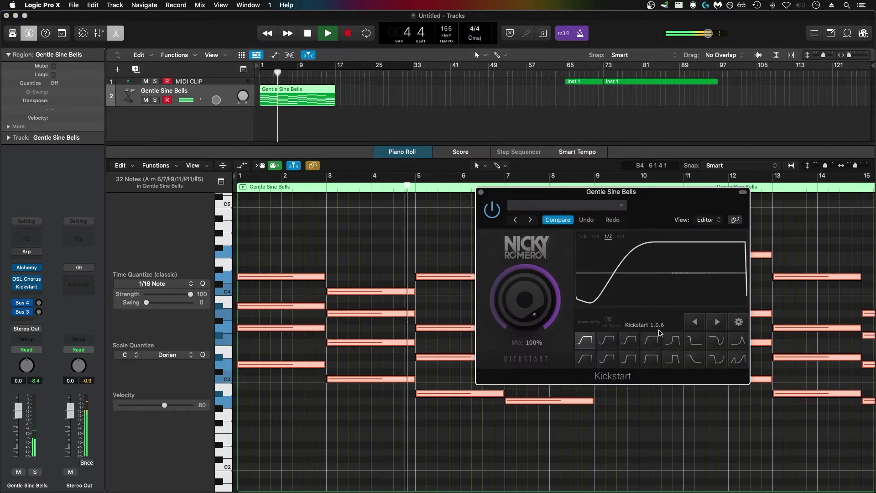
click(595, 237)
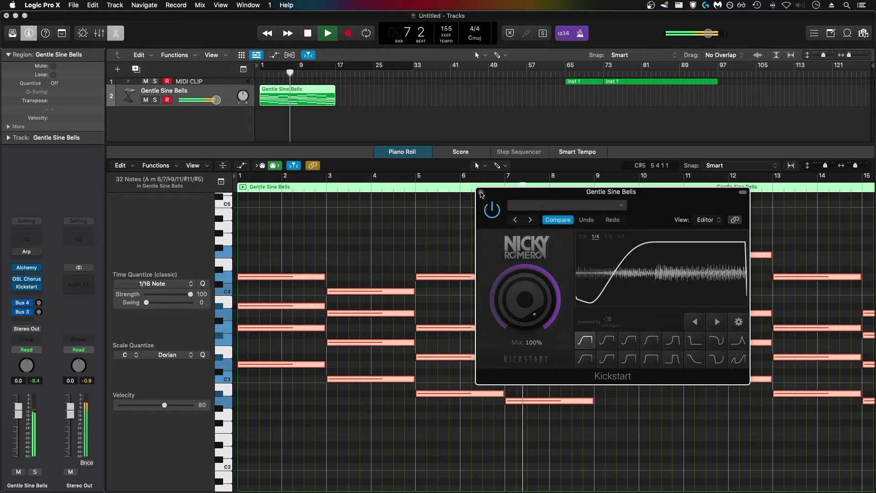
drag(525, 300, 525, 322)
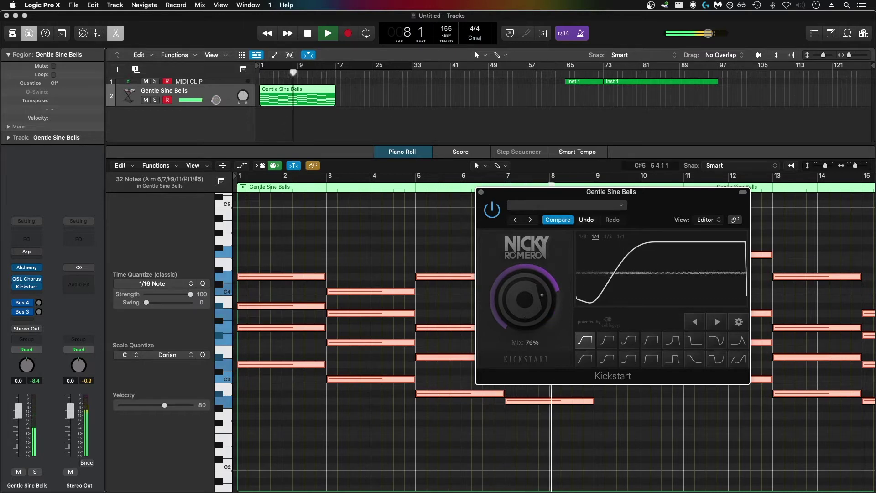
click(481, 192)
click(452, 250)
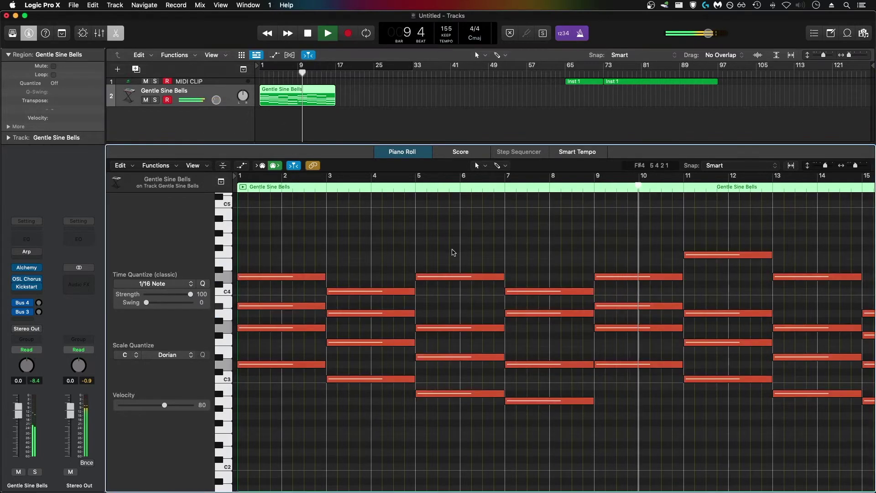
Step: Stop playback, duplicate the Gentle Sine Bells track and start recording
scroll(452, 253, down, 3)
scroll(452, 252, down, 1)
scroll(352, 289, up, 1)
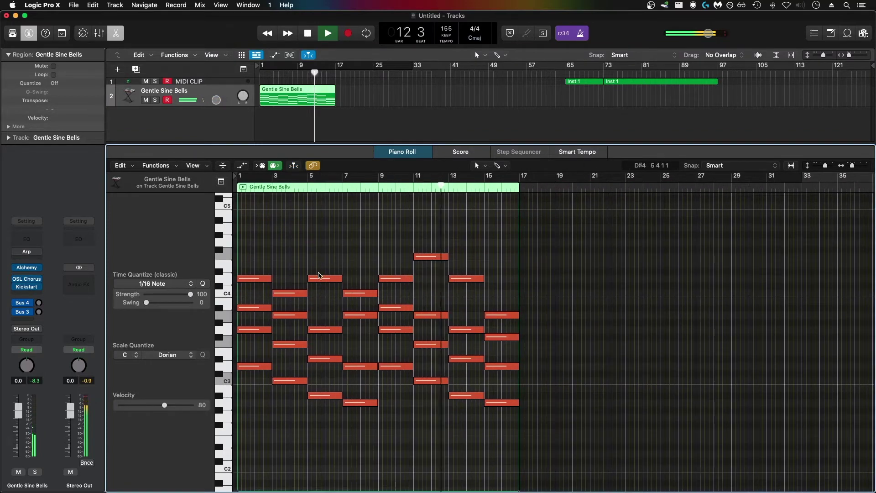
scroll(320, 276, down, 1)
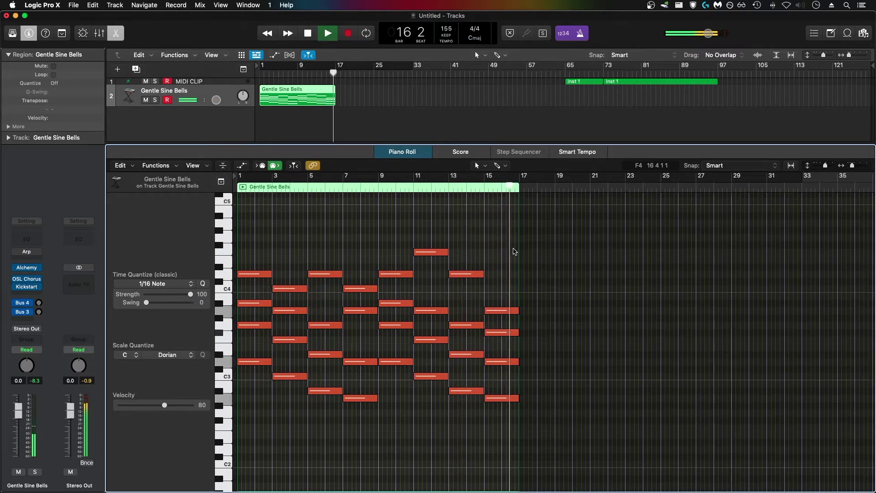
key(space)
key(super+d)
key(r)
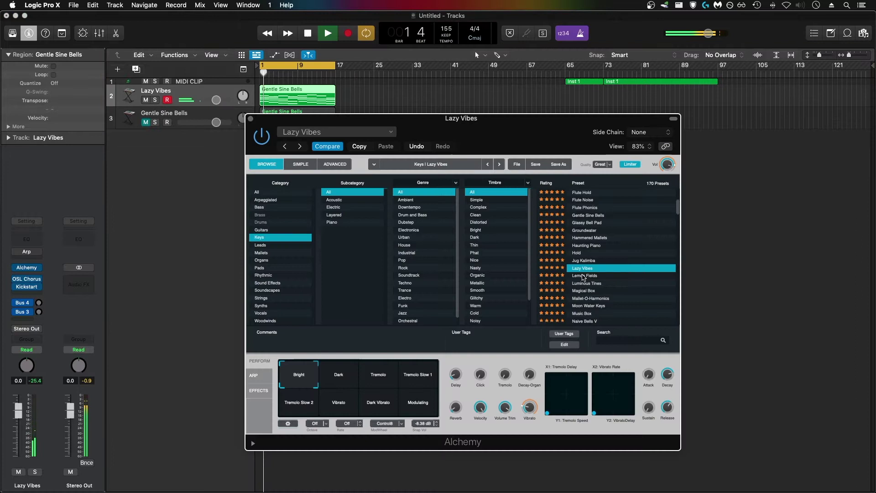
Step: Audition the Alchemy presets Lemon Fields, Magical Box and Luminous Tines on the upper bells track, and load Mallet-O-Harmonics
click(584, 276)
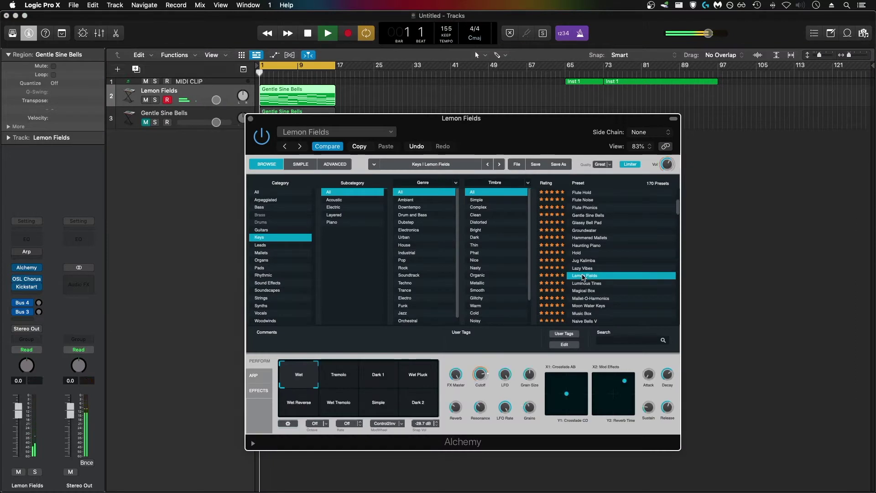
click(584, 291)
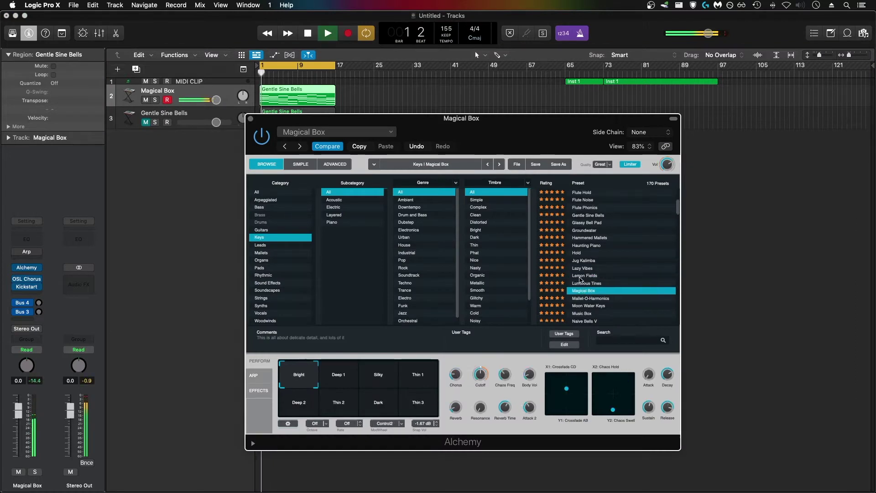
click(584, 284)
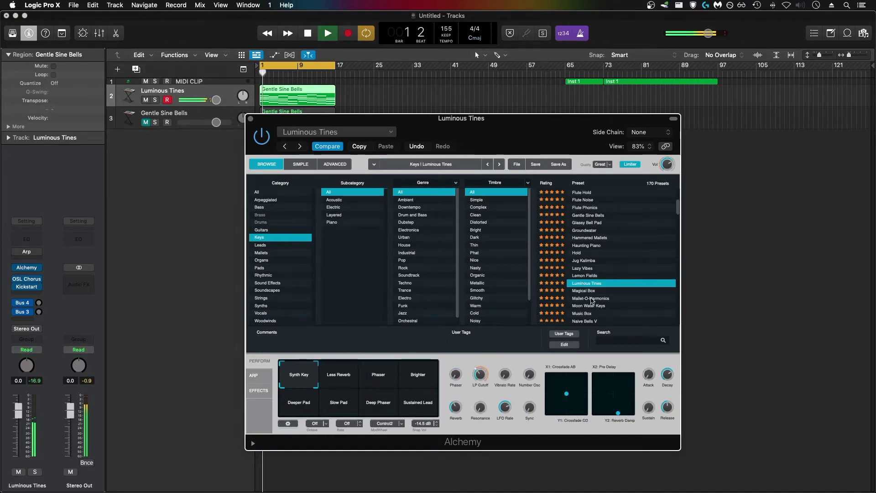
click(592, 299)
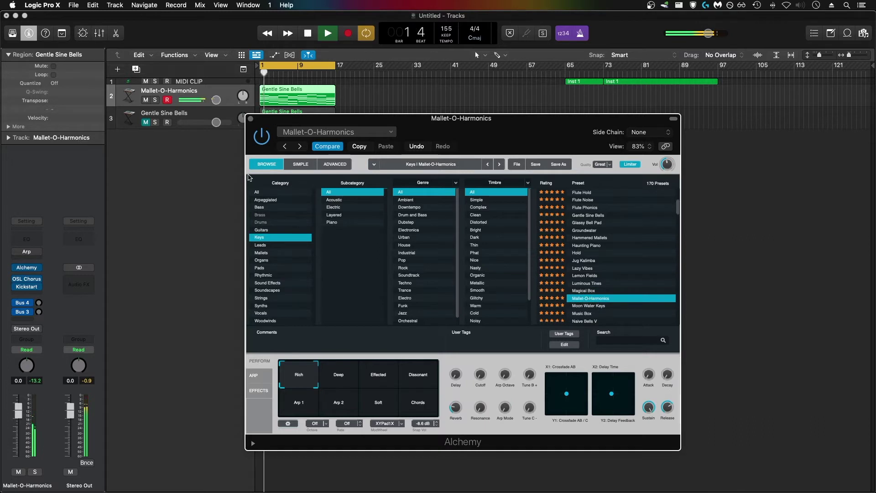
click(250, 120)
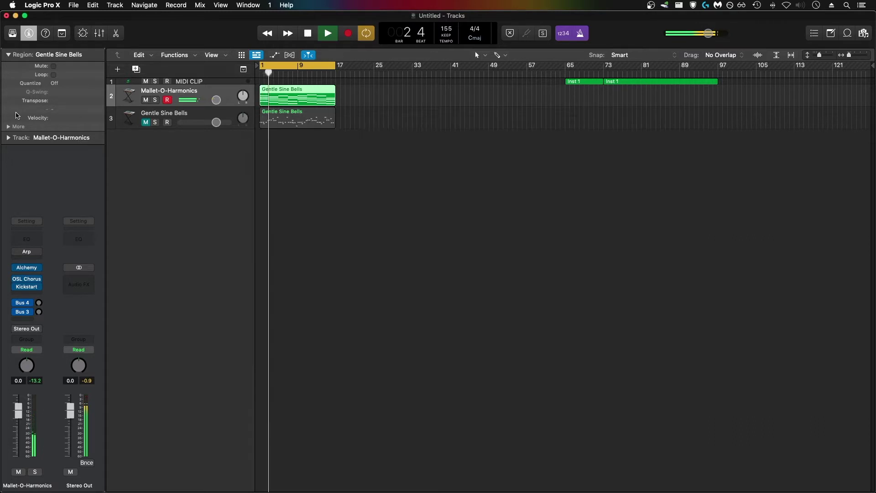
Step: Add Replika XT to the upper Mallet-O-Harmonics track, set its dotted delay time to 1/8 and switch to the next delay mode
click(28, 295)
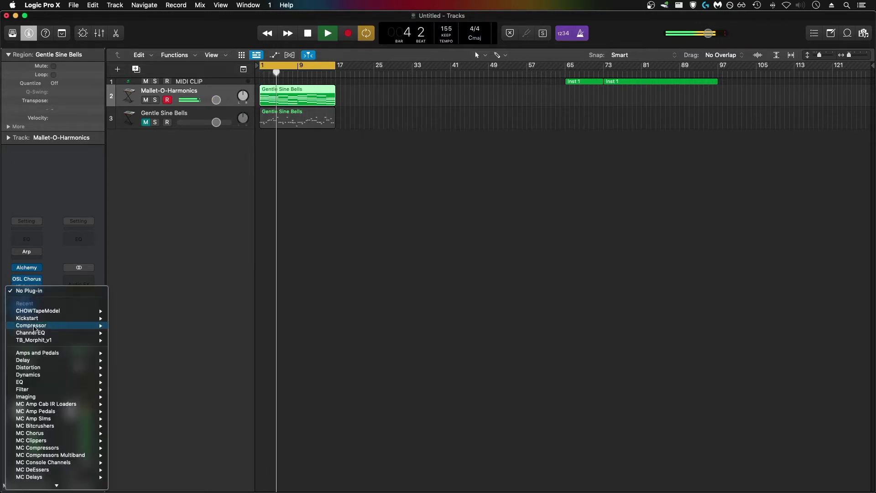
click(313, 185)
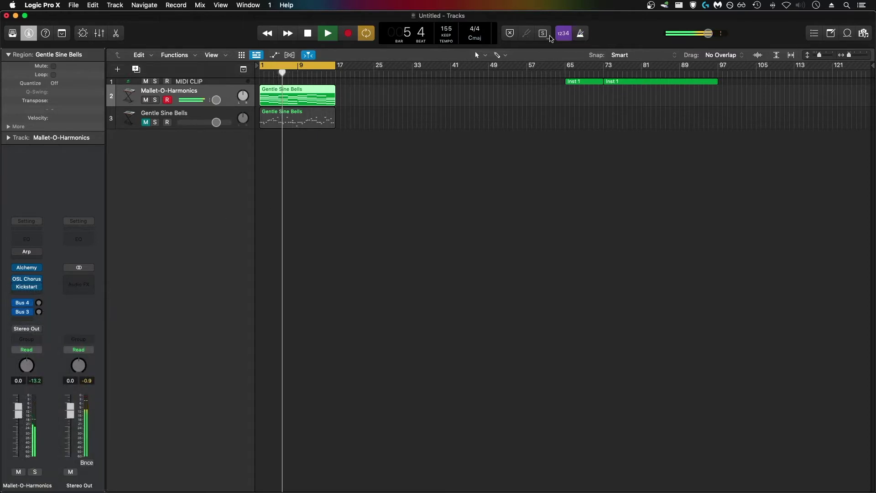
drag(472, 305, 472, 298)
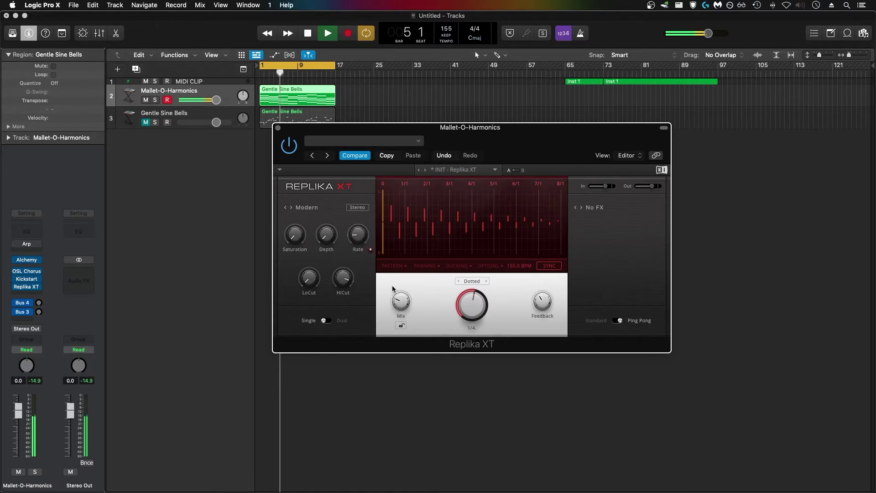
drag(472, 297, 472, 307)
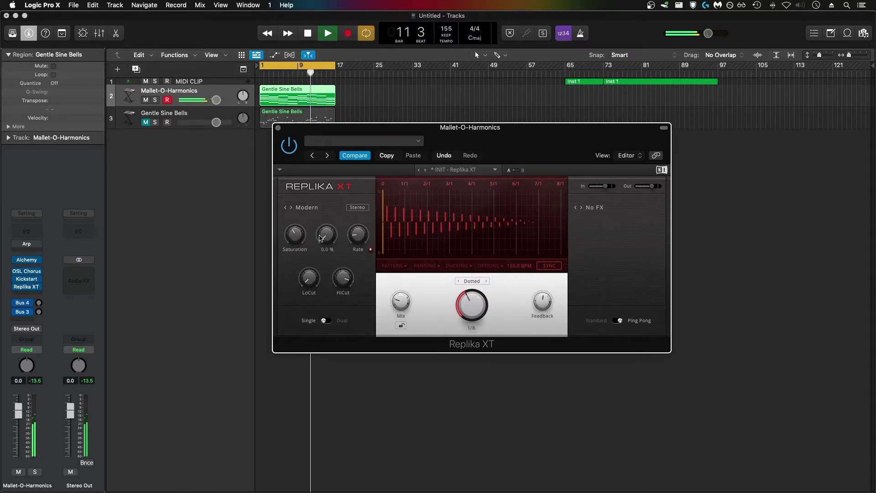
click(292, 208)
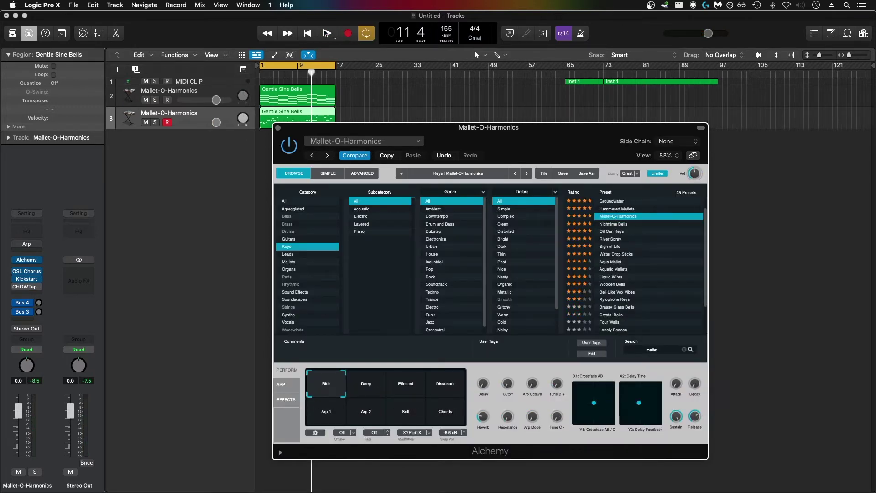
Step: Play the loop and briefly solo the Mallet-O-Harmonics melody on track 3 to check its sound
click(326, 33)
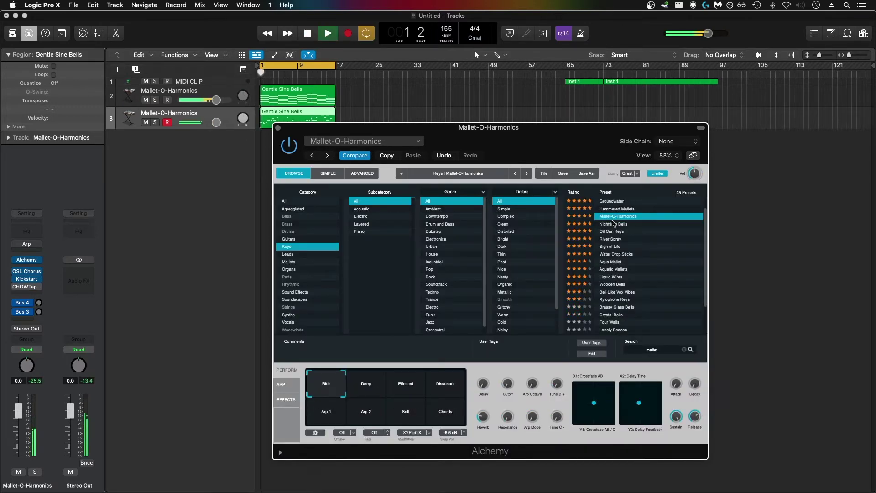
click(155, 123)
click(154, 123)
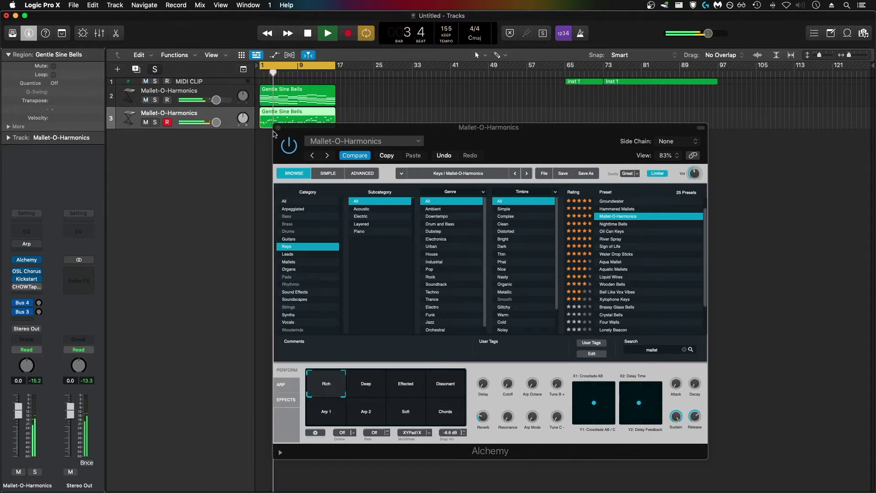
Step: Close Alchemy and set the Kickstart rate on track 3 to 1/2
click(278, 128)
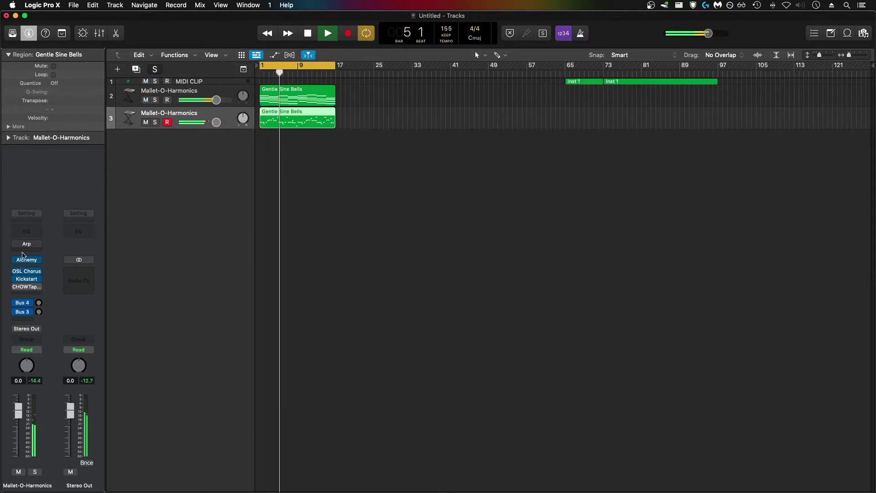
click(27, 280)
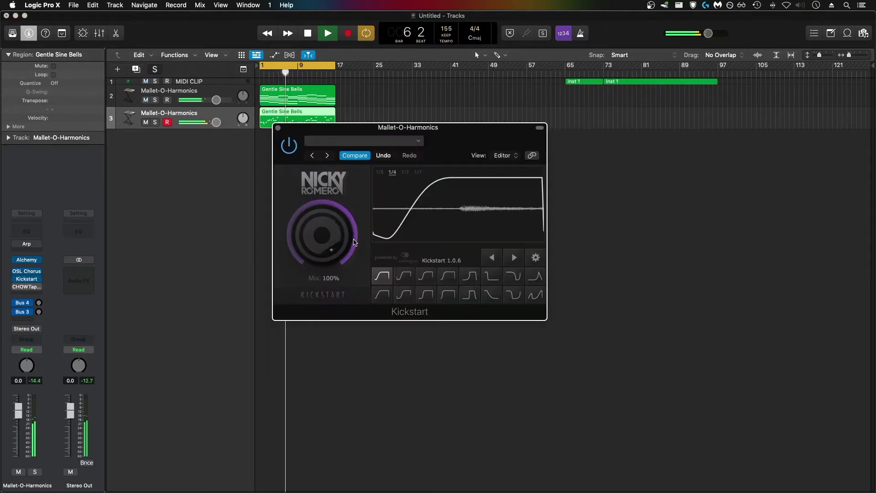
click(406, 173)
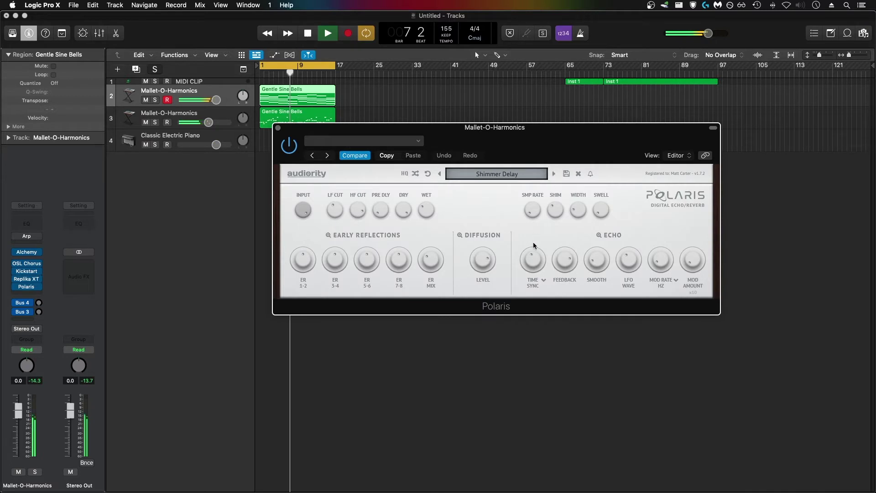
Step: Lower Shim and Wet and raise Width in the Polaris Shimmer Delay preset on track 2, check LF Cut and close the plug-in
drag(550, 213, 552, 222)
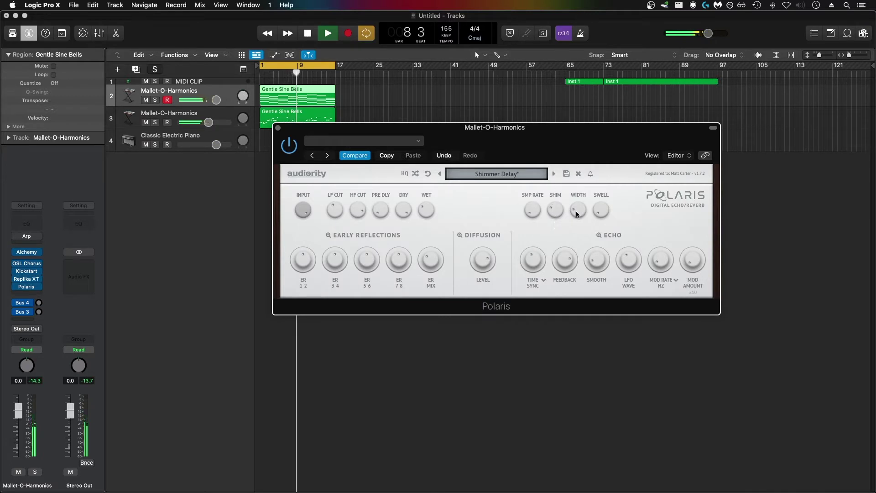
drag(576, 167, 577, 158)
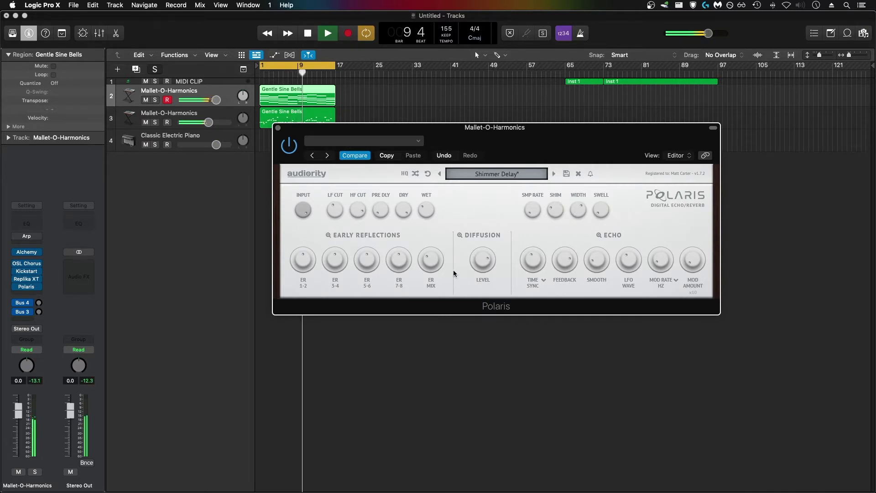
drag(426, 210, 422, 221)
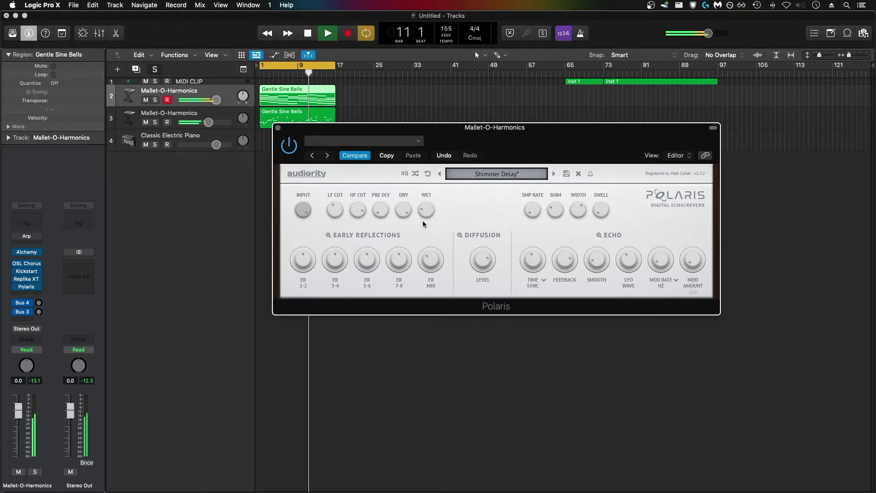
click(338, 212)
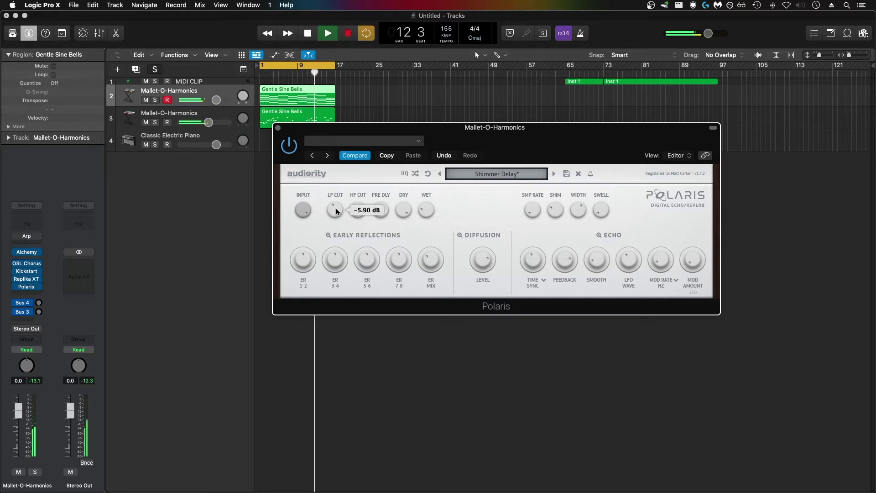
click(278, 128)
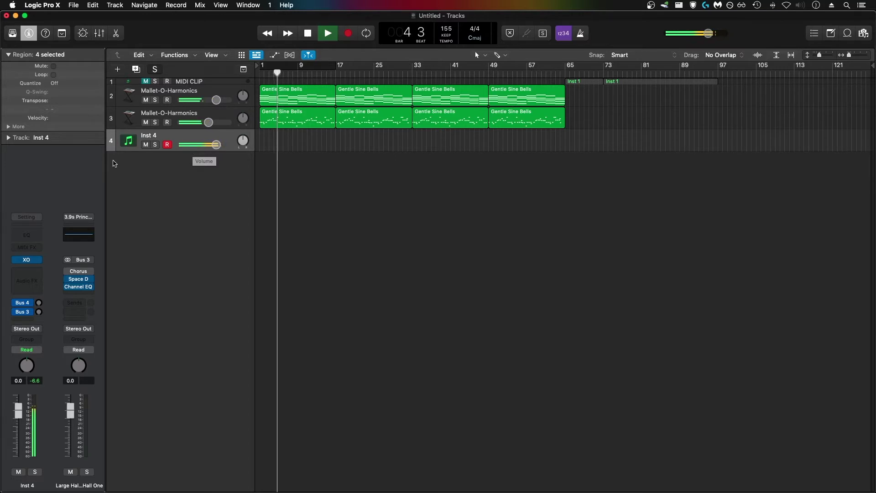
Step: Open the XO instrument on Inst 4, and start recording a SubLab 808 Nascar bass part on Inst 7
click(27, 261)
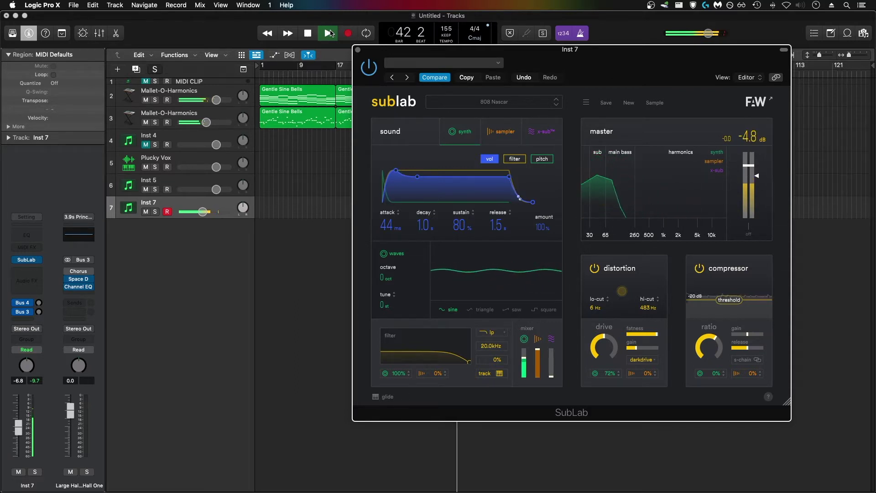
click(348, 34)
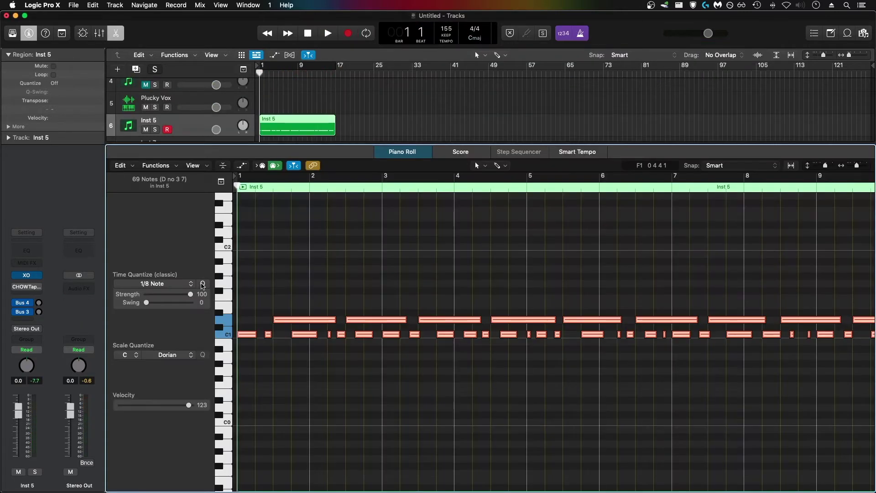
Step: Play back the Inst 5 pattern with its notes quantized to 1/8
key(space)
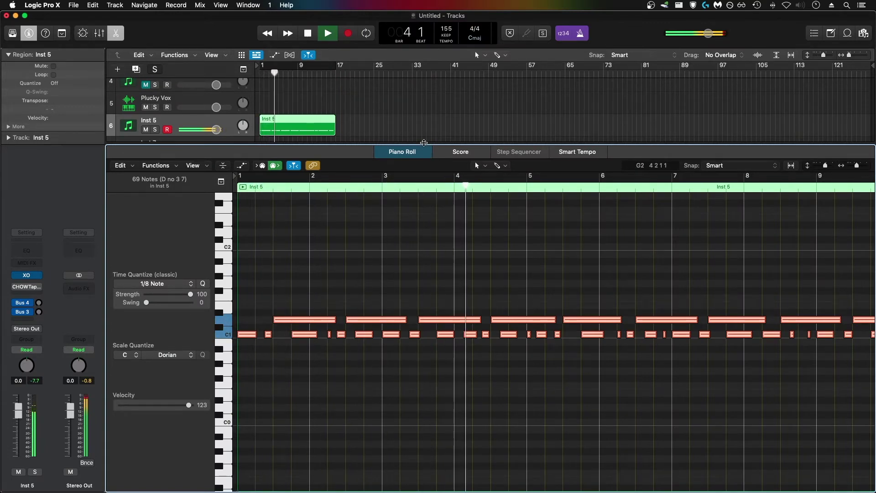
Step: Close the piano roll to hear the Inst 5 pattern in the arrangement, and reopen the region's notes
key(e)
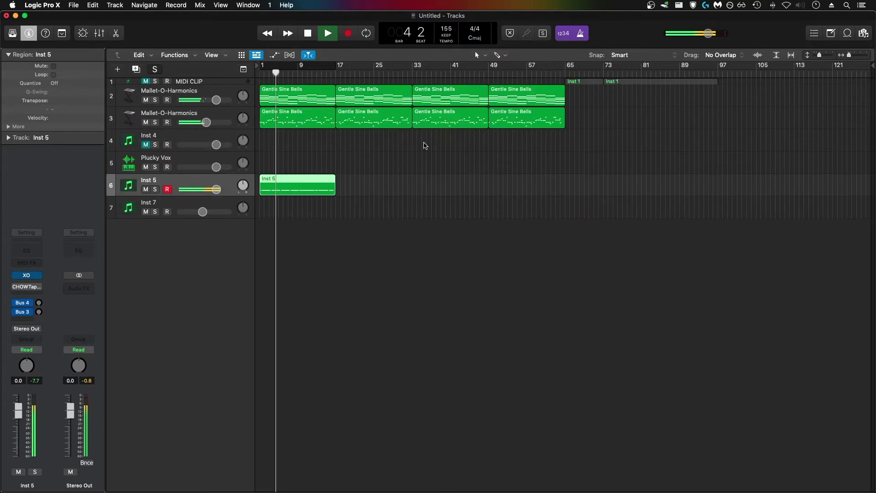
click(338, 186)
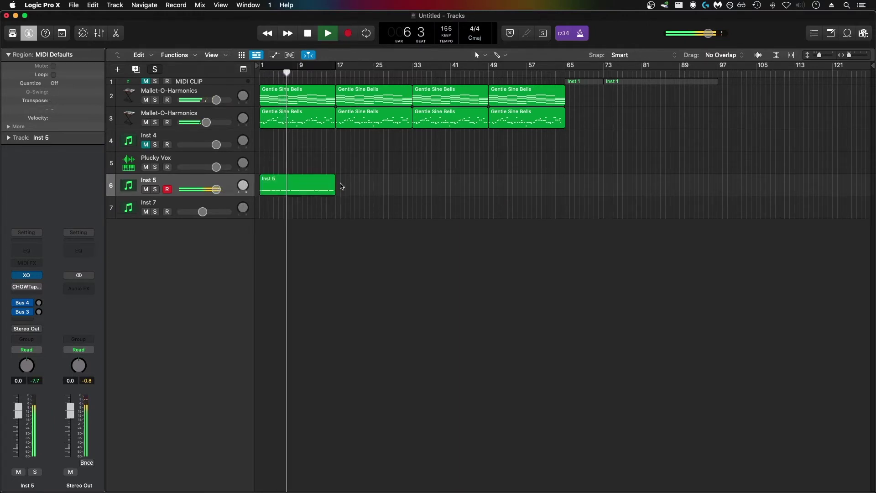
double_click(308, 186)
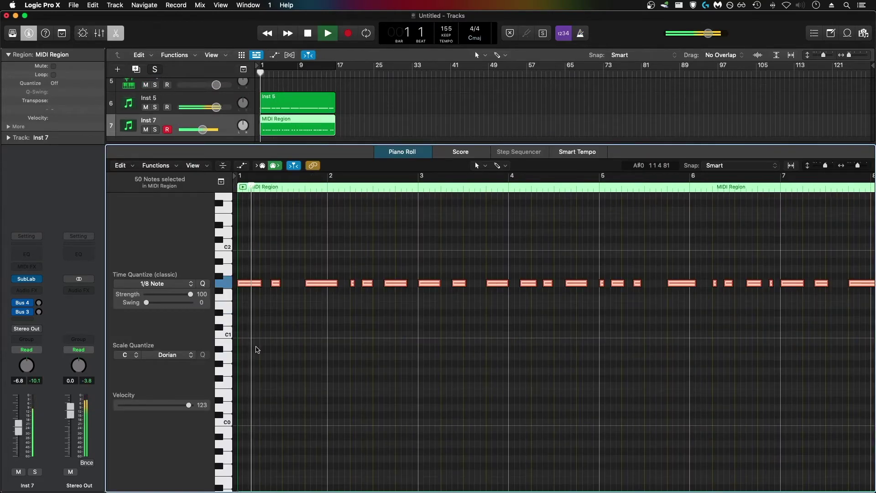
Step: Lower individual bass notes in the opening bars of the Inst 7 MIDI region, checking the bass line in playback
key(space)
click(285, 271)
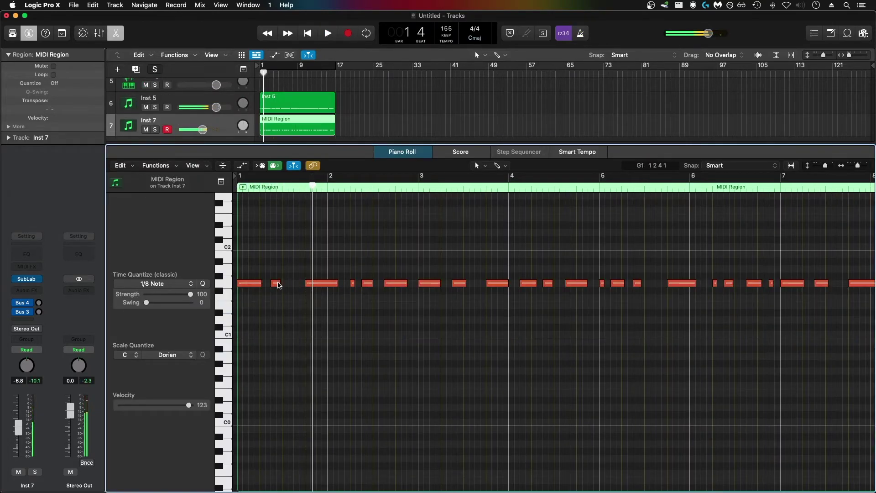
key(alt+Down)
key(alt+Down)
key(space)
key(alt+Down)
key(alt+Down)
drag(365, 273, 388, 285)
key(alt+Down)
key(alt+Down)
click(419, 285)
key(alt+Down)
key(alt+Down)
click(396, 300)
key(space)
Step: Compare the Inst 5 pattern and lower the Inst 7 bass notes in bars 5 and 6 by four semitones to D#1
click(301, 104)
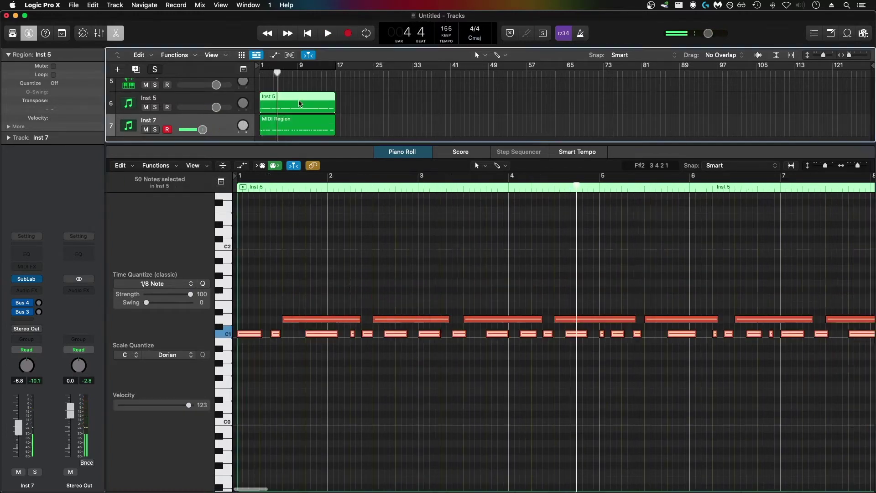
click(392, 336)
key(space)
key(space)
click(299, 125)
scroll(369, 242, right, 10)
drag(509, 302, 322, 205)
key(alt+Down)
key(alt+Down)
key(alt+Down)
key(alt+Down)
click(367, 313)
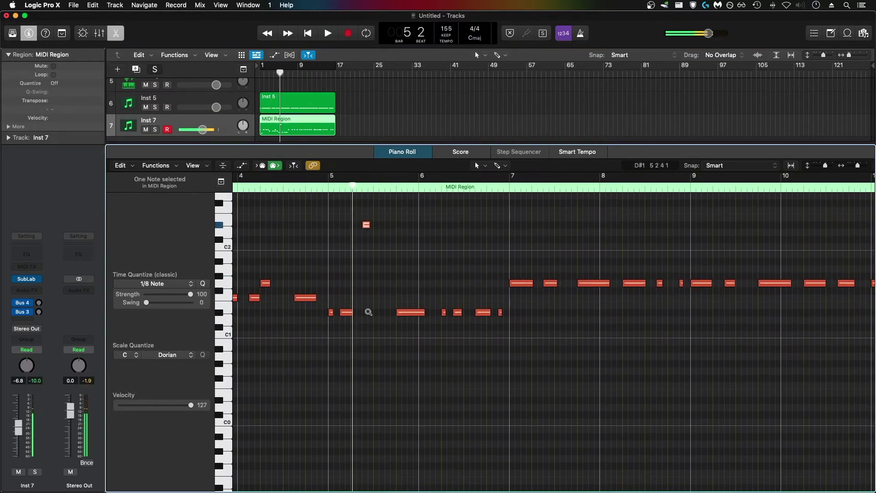
key(space)
click(437, 313)
Step: Check the Inst 7 bass line against the Inst 5 pattern and lower a group of its notes by one semitone
click(298, 104)
click(424, 335)
click(297, 125)
key(space)
key(space)
drag(431, 282, 475, 292)
drag(434, 282, 434, 292)
Step: Shorten the Inst 7 MIDI region to end at bar 9 and copy it to bars 9 to 17
drag(334, 132, 297, 132)
drag(279, 129, 316, 129)
key(space)
key(space)
Step: Adjust one C1 note in the Inst 5 region and play the drum and bass patterns back together
click(316, 104)
key(space)
key(space)
drag(493, 334, 482, 334)
key(space)
key(space)
key(space)
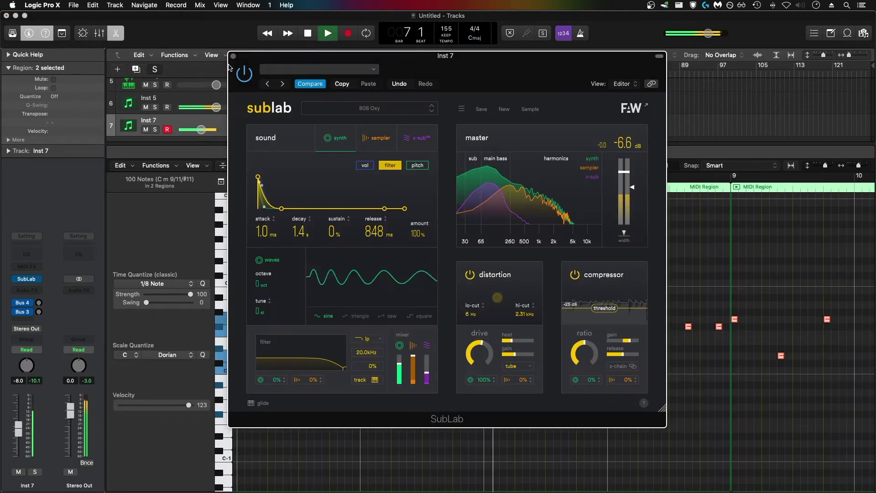
Step: Raise the Inst 7 track volume to -5.8 dB and adjust the distortion drive in its SubLab instrument
click(235, 58)
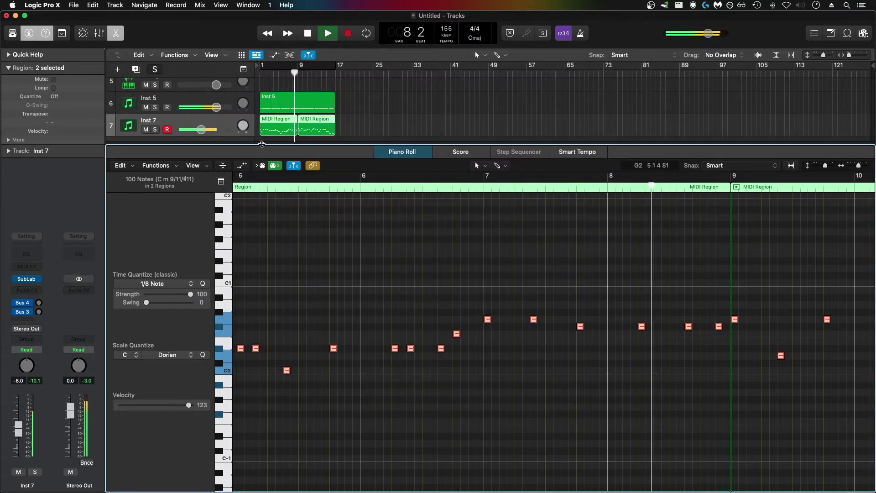
drag(200, 130, 205, 130)
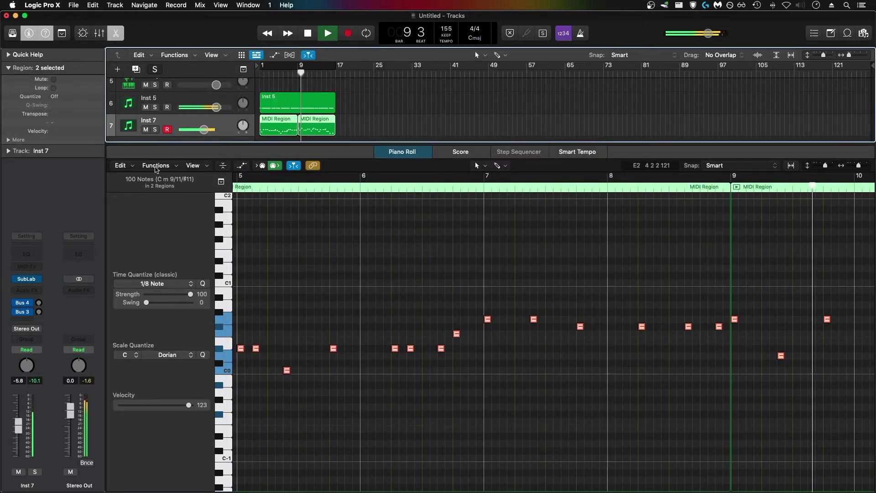
click(27, 280)
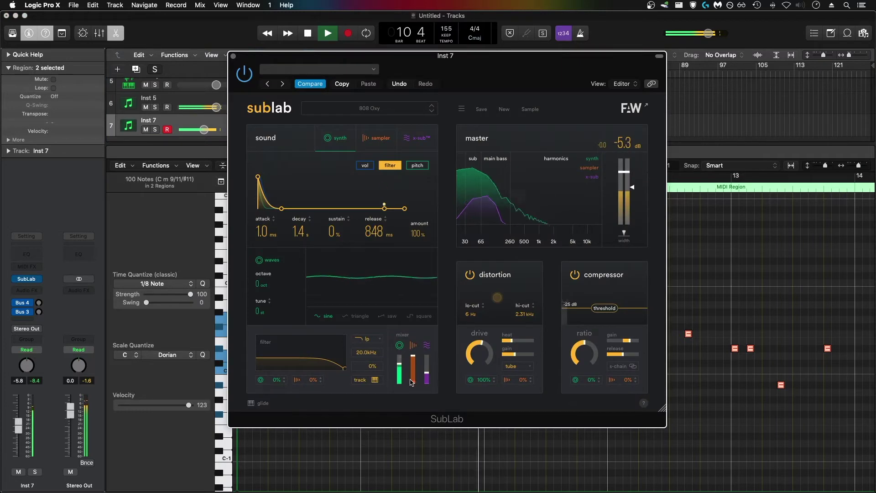
mouse_move(485, 353)
mouse_down()
mouse_move(484, 363)
mouse_move(485, 353)
mouse_up()
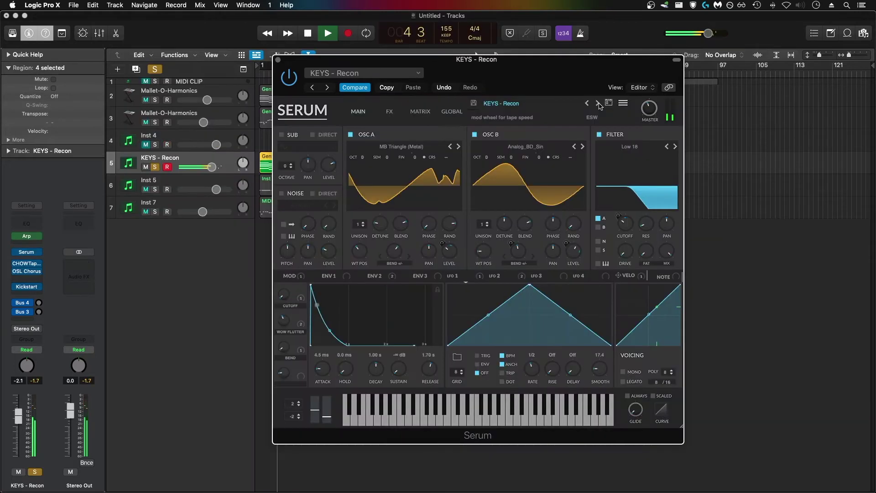
Step: Raise Serum's polyphony to 17 voices on the KEYS - Recon track and close the plug-in
click(672, 370)
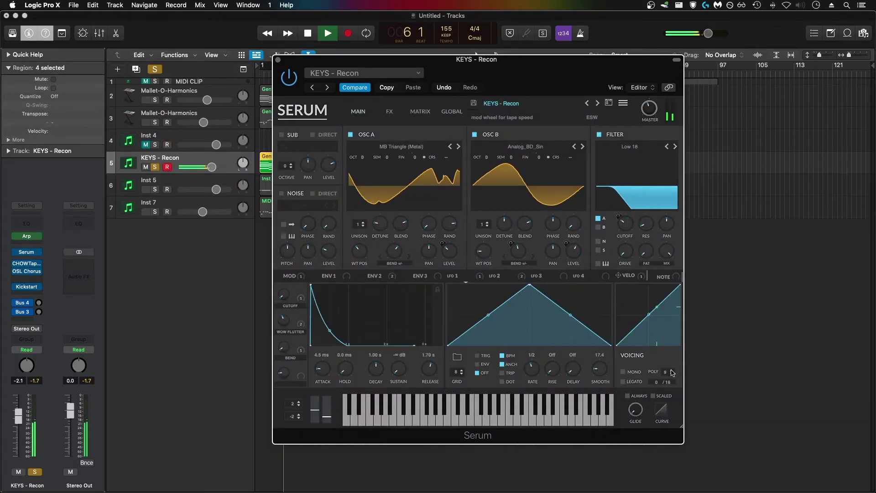
click(672, 371)
click(671, 370)
click(672, 370)
click(671, 370)
click(671, 370)
click(671, 370)
click(671, 370)
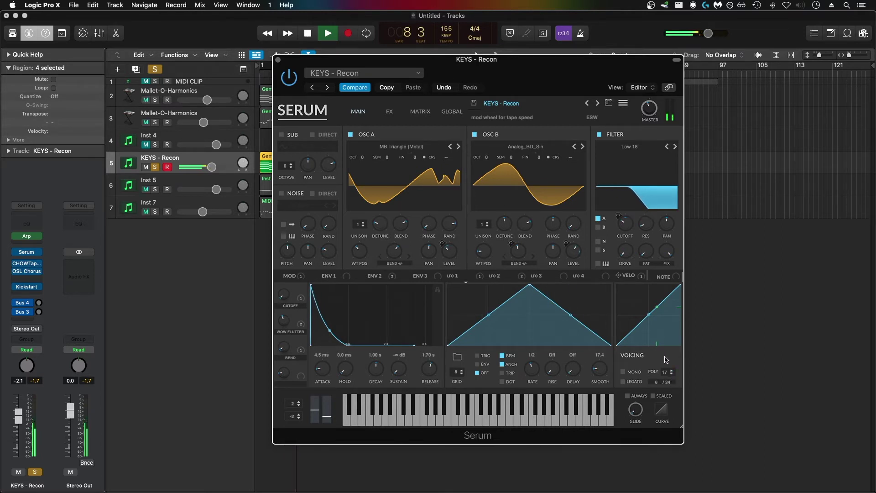
click(278, 60)
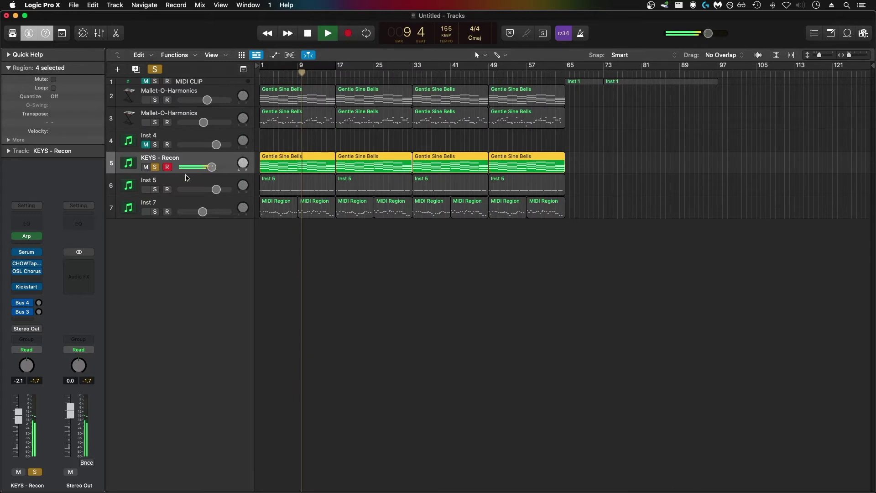
Step: Unsolo KEYS - Recon, delete the first two Gentle Sine Bells regions on track 3, and play the arrangement from the start
click(155, 167)
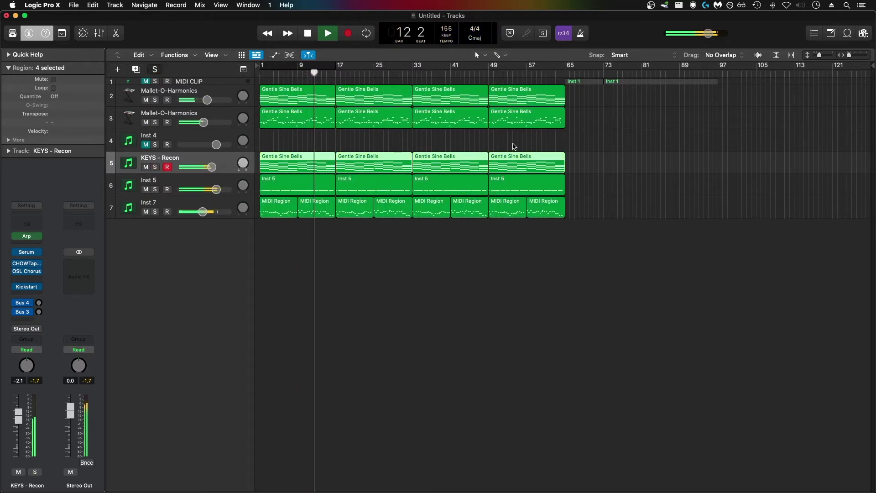
click(371, 143)
drag(369, 145, 313, 119)
key(BackSpace)
key(space)
key(space)
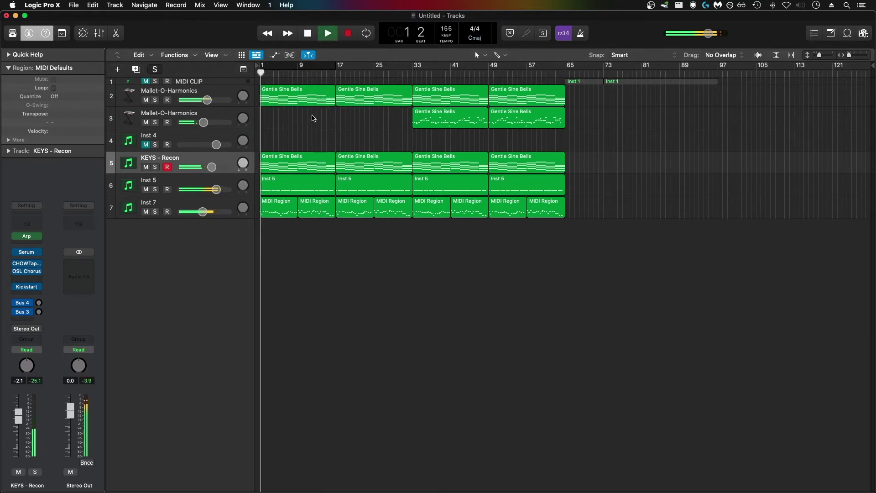
click(198, 206)
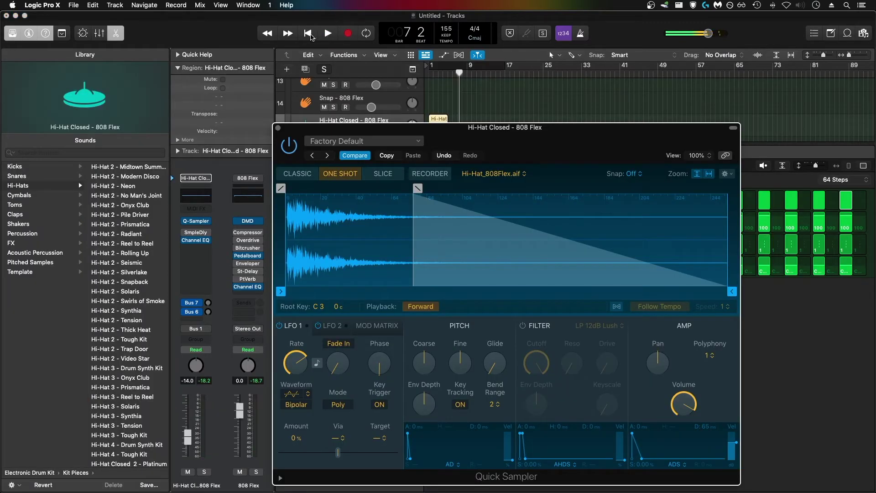
Step: Play the pattern from the start and shorten the fade-out of the Hi-Hat Closed - 808 Flex sample in Quick Sampler
key(Return)
key(space)
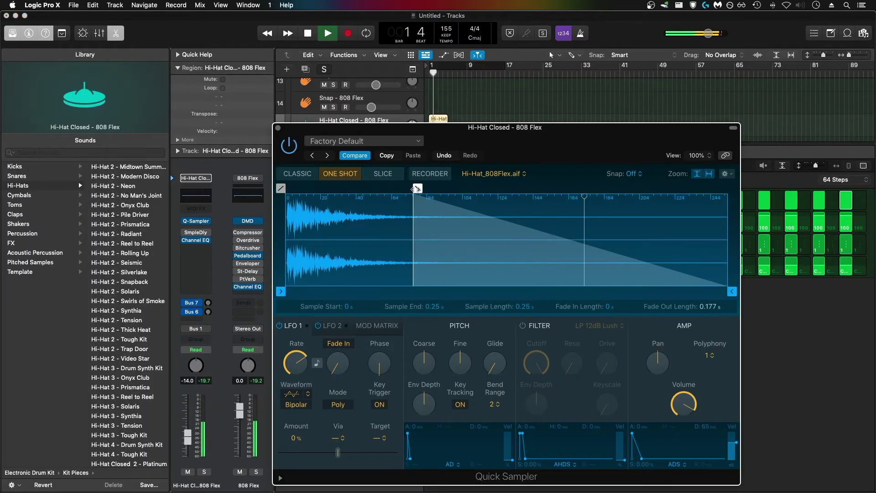
drag(417, 187, 430, 185)
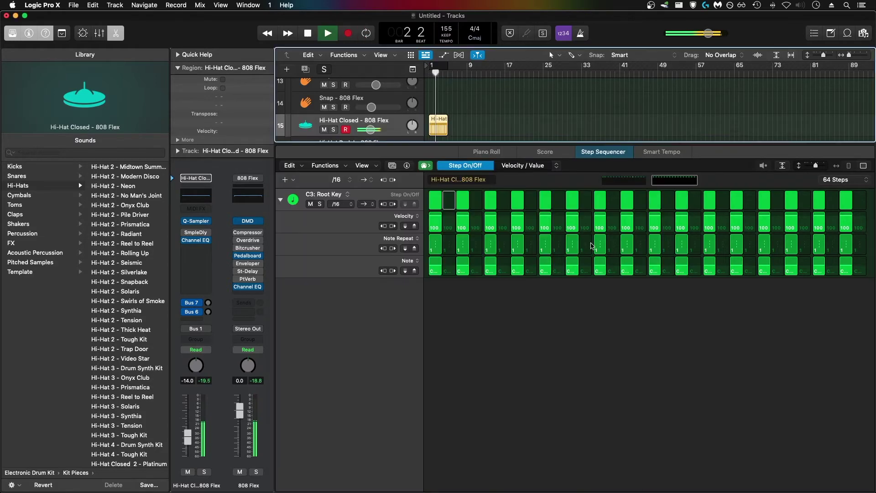
Step: In the closed hi-hat step pattern, set a note repeat of 3, activate an extra second step and lower the last step's note
click(610, 249)
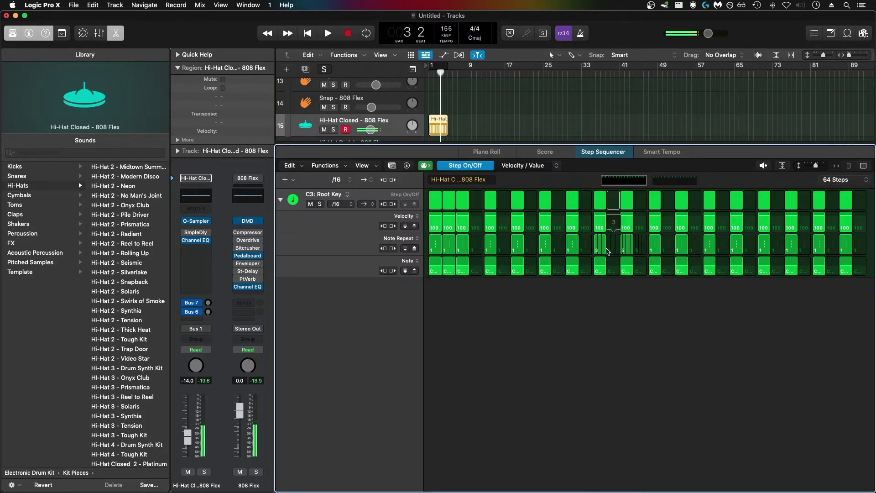
key(space)
key(c)
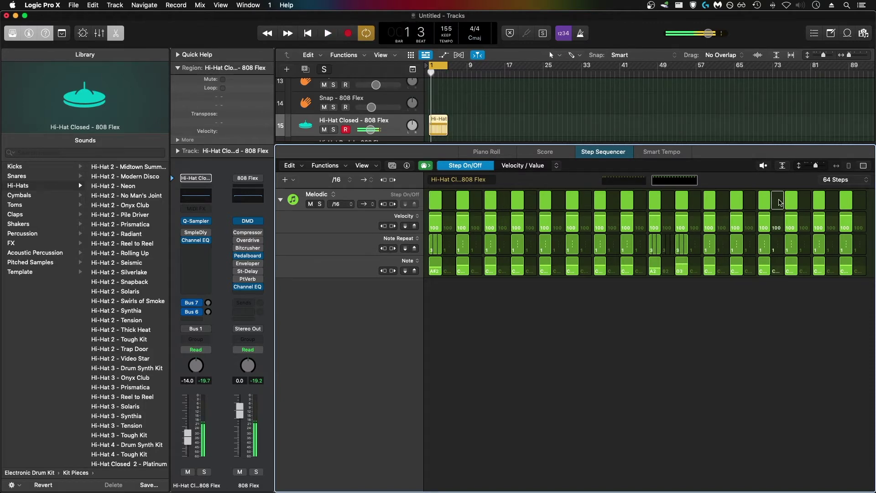
click(449, 199)
drag(846, 265, 846, 270)
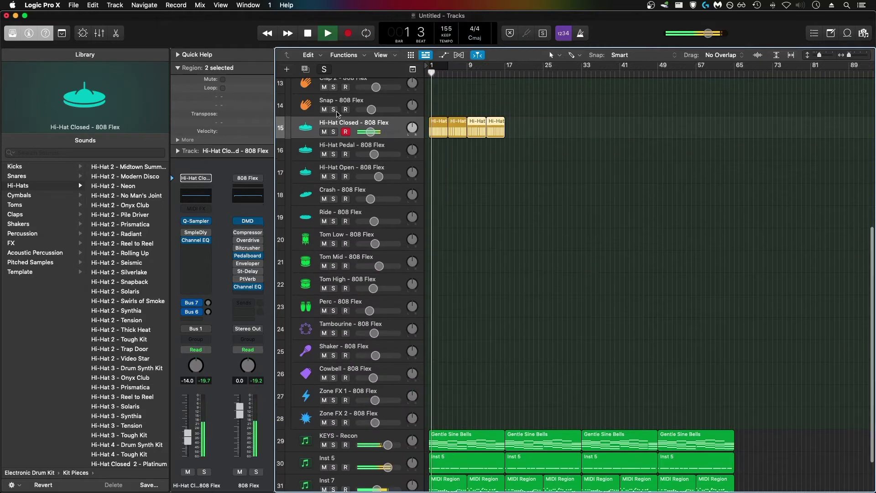
Step: Collapse the 808 Flex drum stack into a single track row
scroll(337, 115, up, 8)
scroll(337, 115, up, 5)
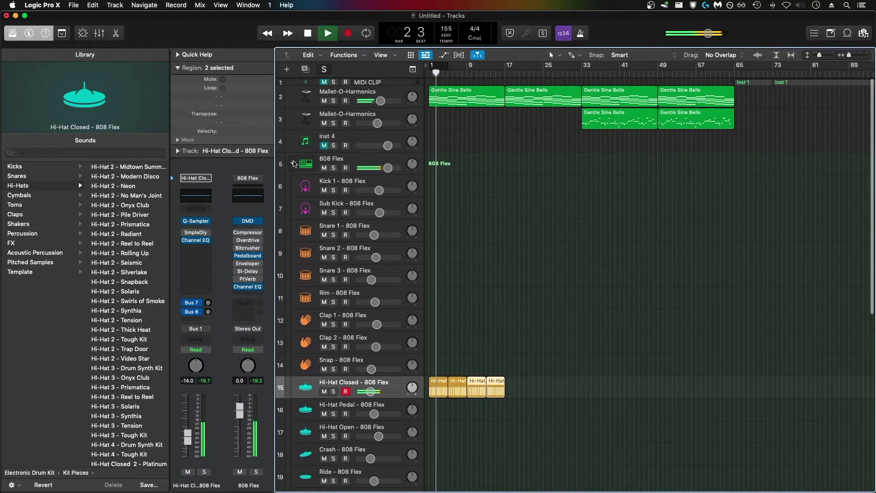
click(293, 162)
click(523, 158)
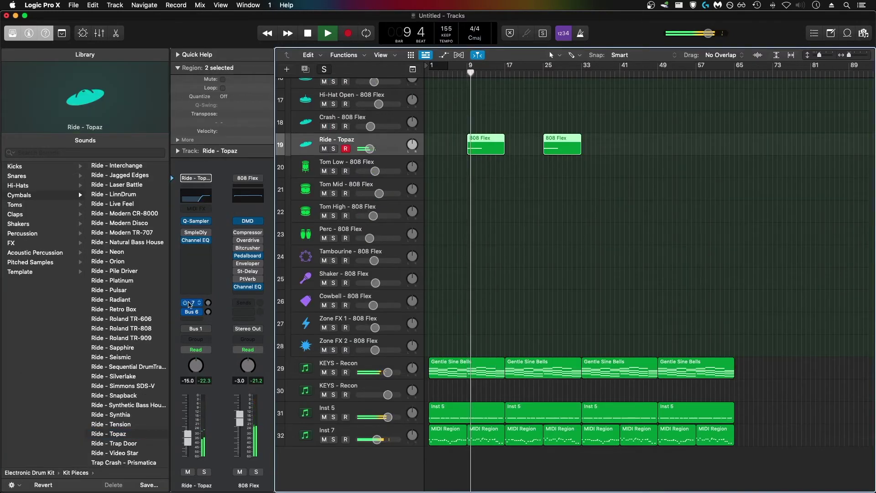
Step: Load the Ride - Live Feel sound on the ride track and audition it from bar 9
scroll(131, 225, up, 3)
click(123, 241)
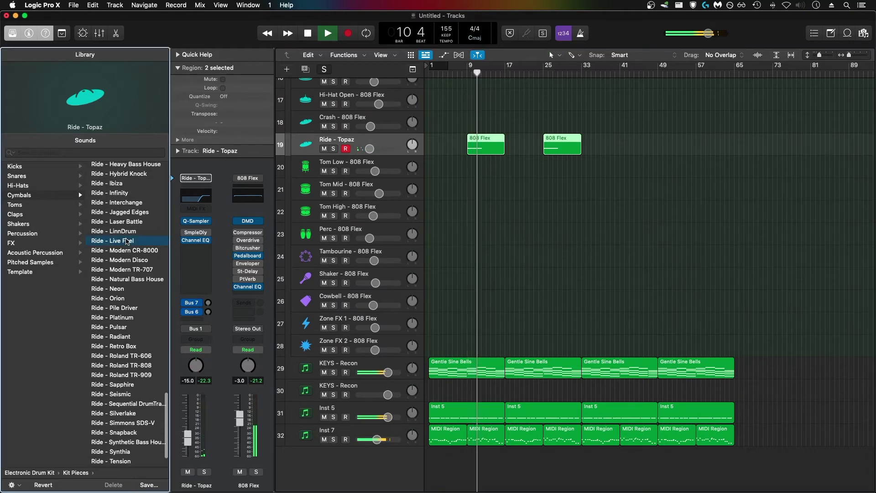
click(466, 76)
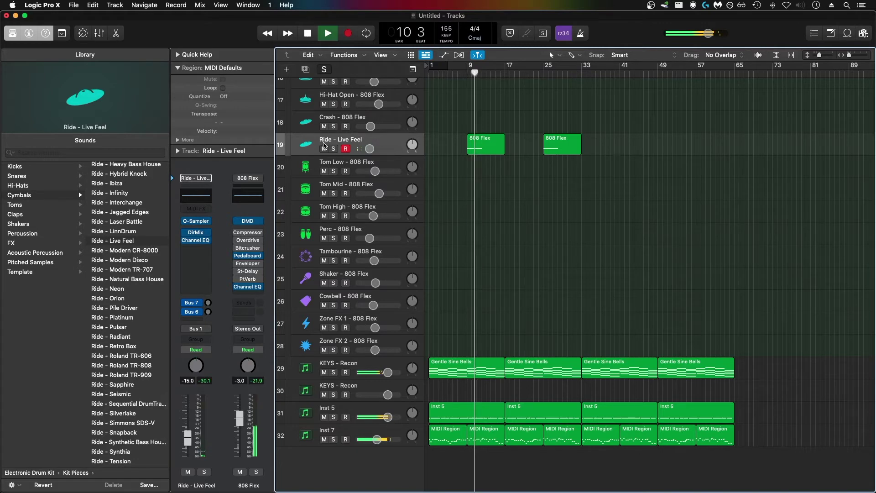
Step: Open the second Inst 5 region in the piano roll and record additional percussion notes from bar 17
click(348, 33)
key(space)
double_click(525, 229)
click(503, 73)
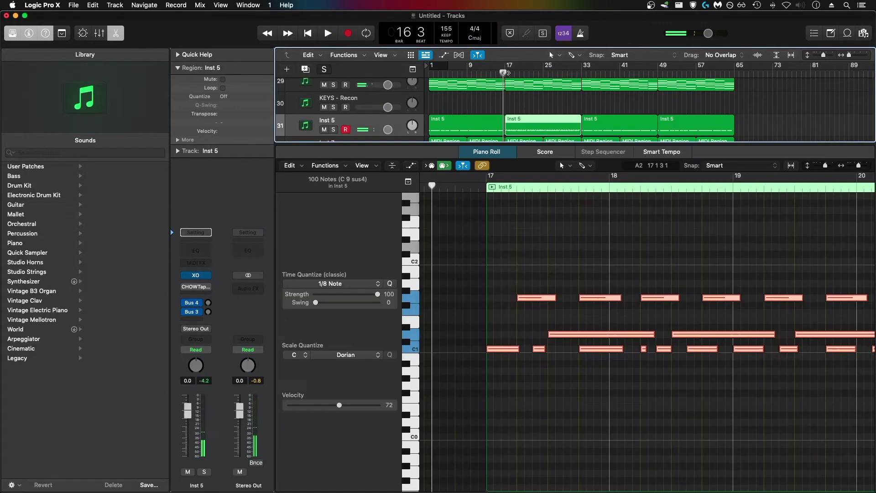
drag(503, 72, 506, 72)
key(r)
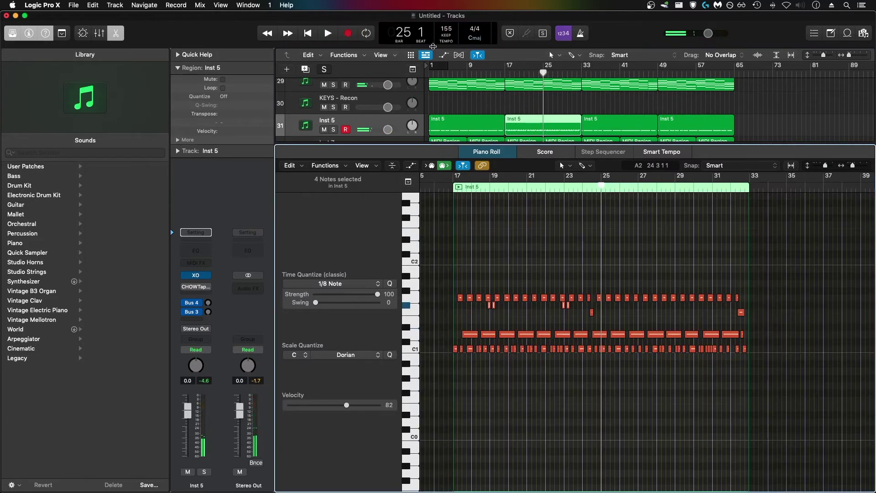
Step: Record further percussion notes into the Inst 5 region from bar 25, and play it back from bar 17 in the arrangement
click(346, 33)
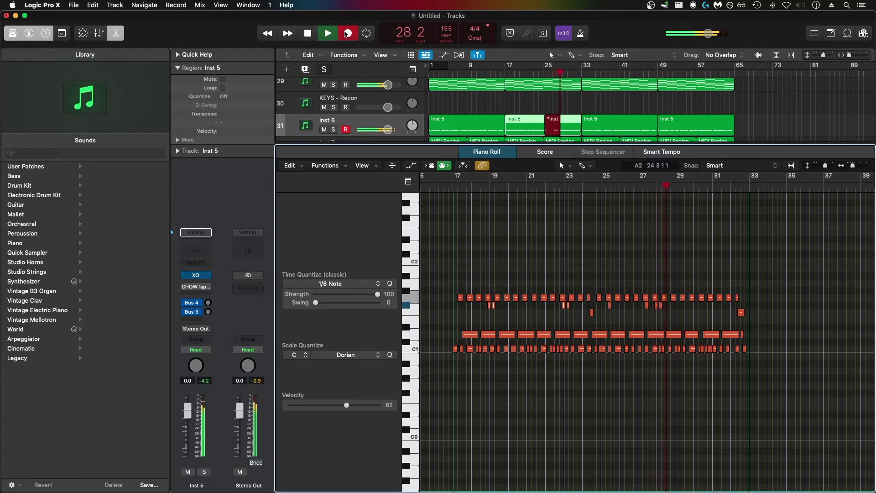
click(347, 34)
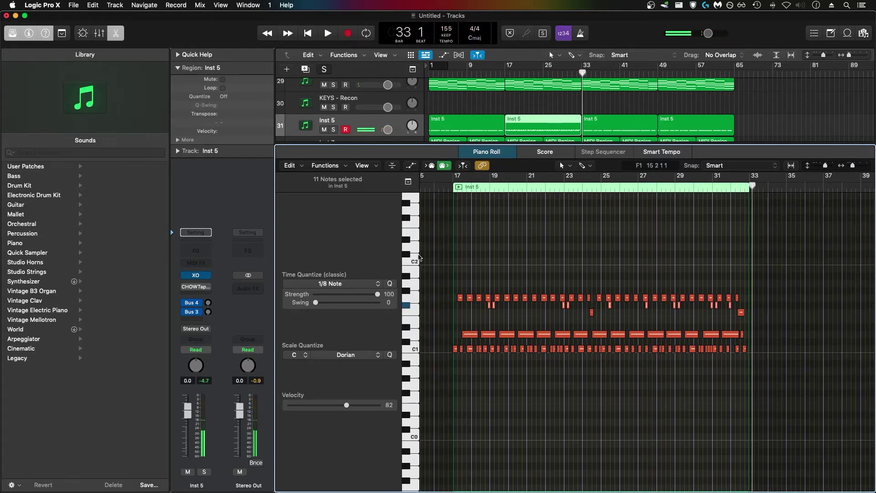
click(453, 184)
key(space)
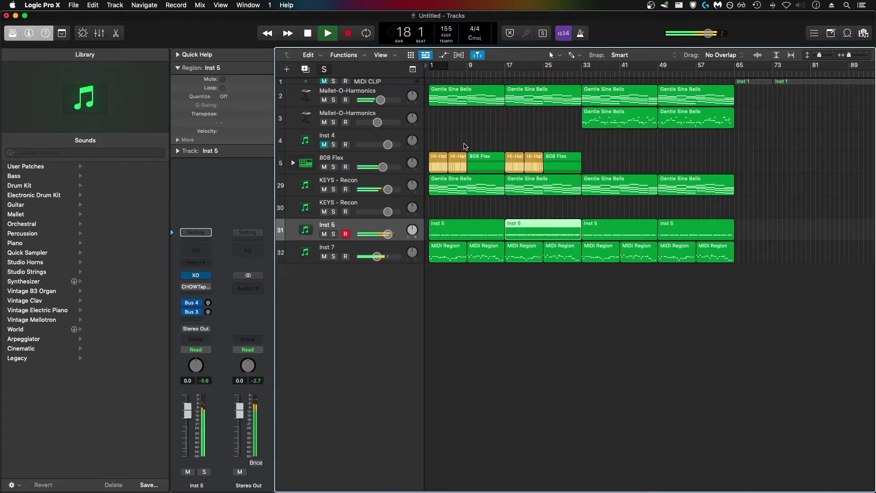
key(e)
click(560, 147)
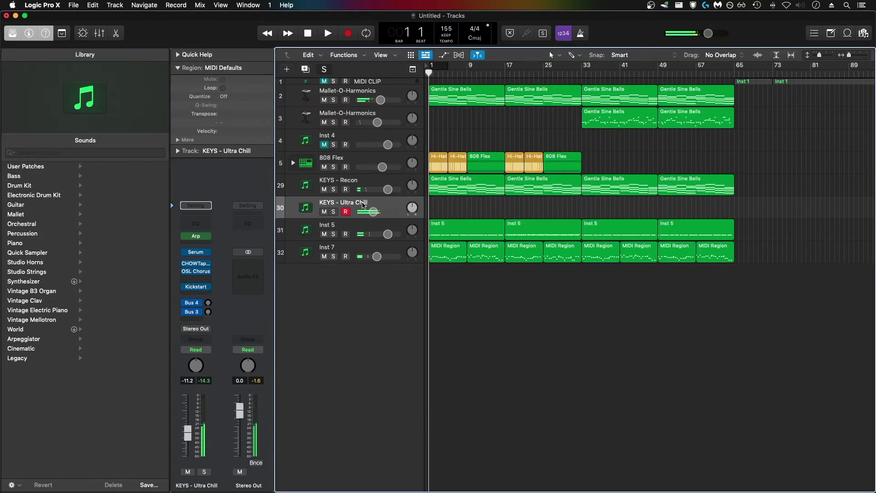
Step: Start recording a part on the KEYS - Ultra Chill track from bar 1
key(r)
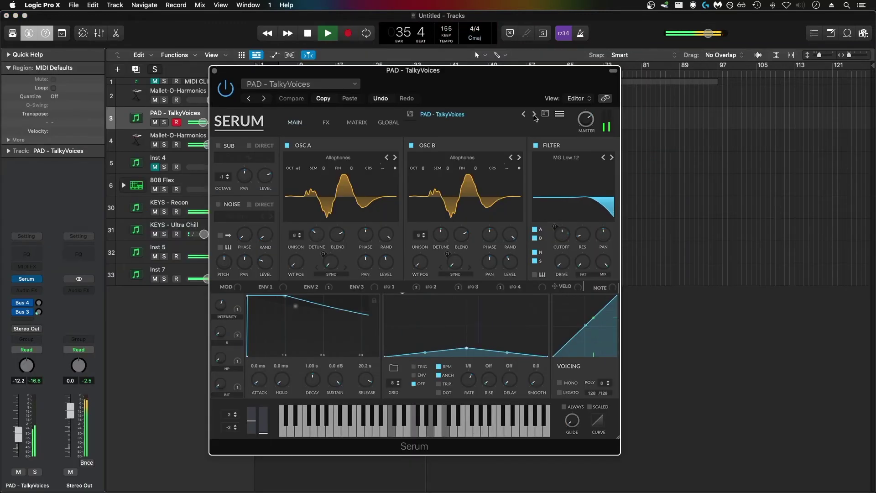
Step: Audition Serum pad presets on track 3 through PAD - UFOs, load PAD - Wide, and move the plug-in window down
click(535, 115)
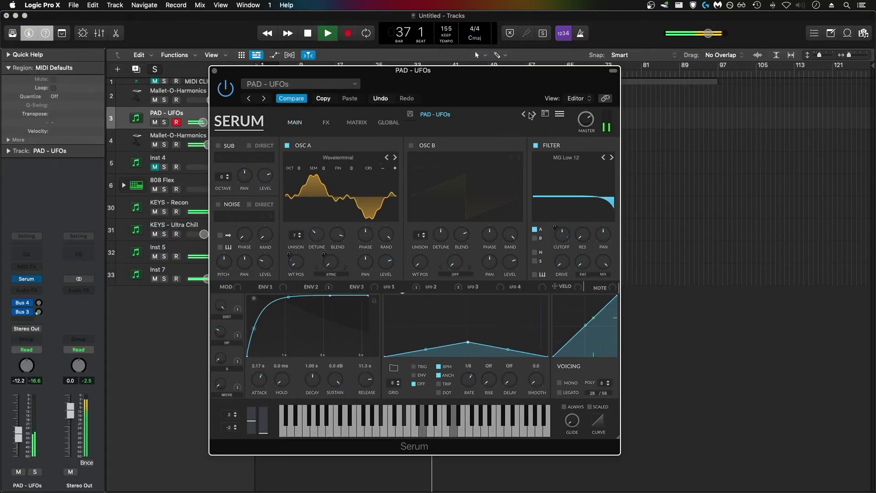
click(534, 114)
drag(493, 88, 491, 121)
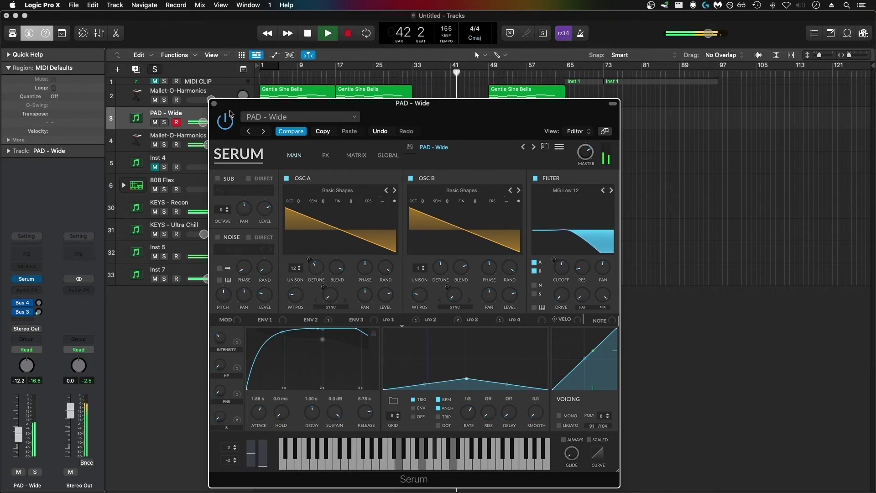
Step: Add the Kickstart effect to the PAD - Wide track and set its mix to 52%
click(214, 104)
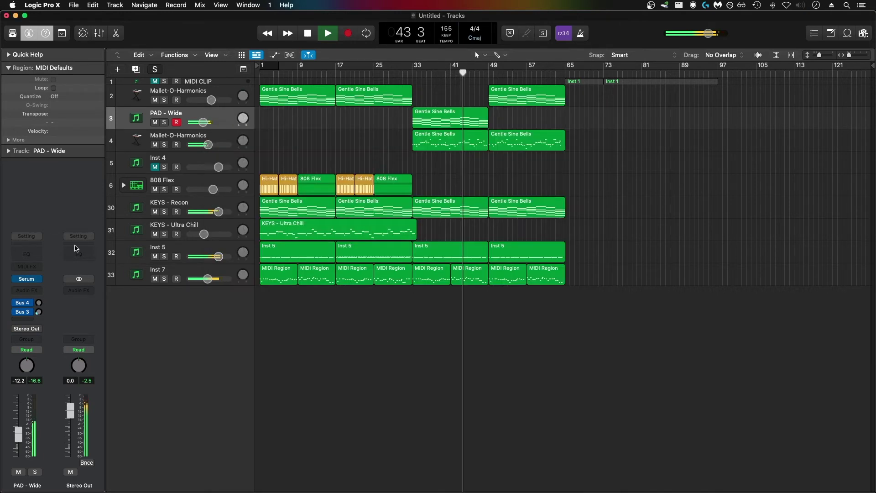
click(26, 290)
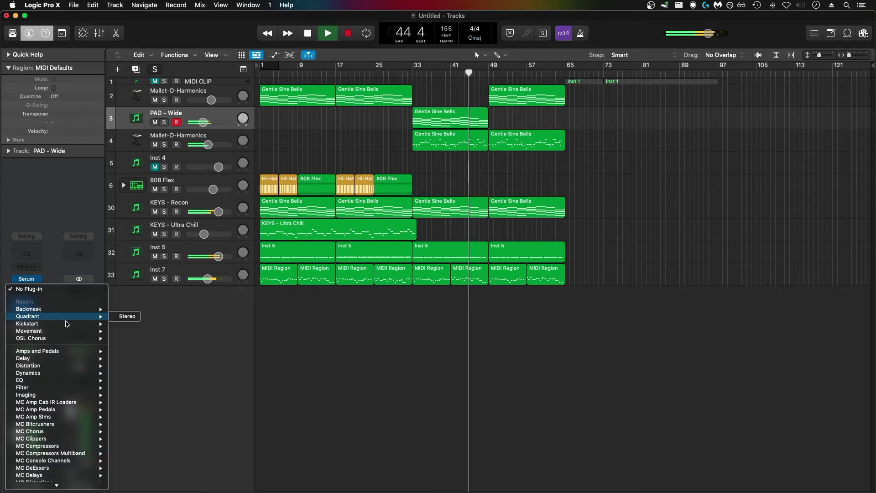
click(120, 323)
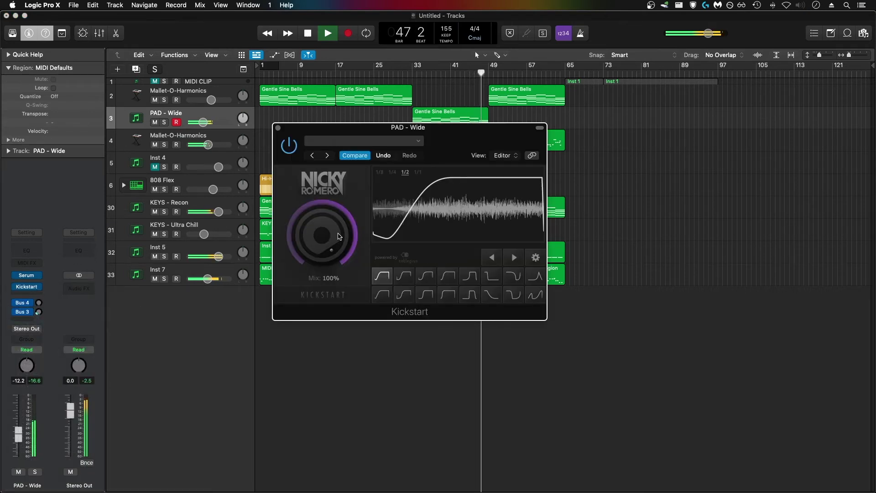
drag(322, 235, 322, 257)
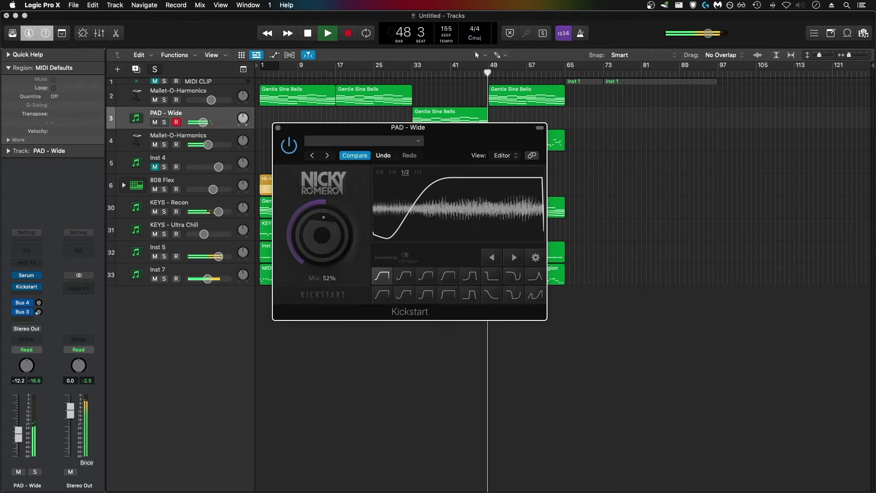
click(278, 128)
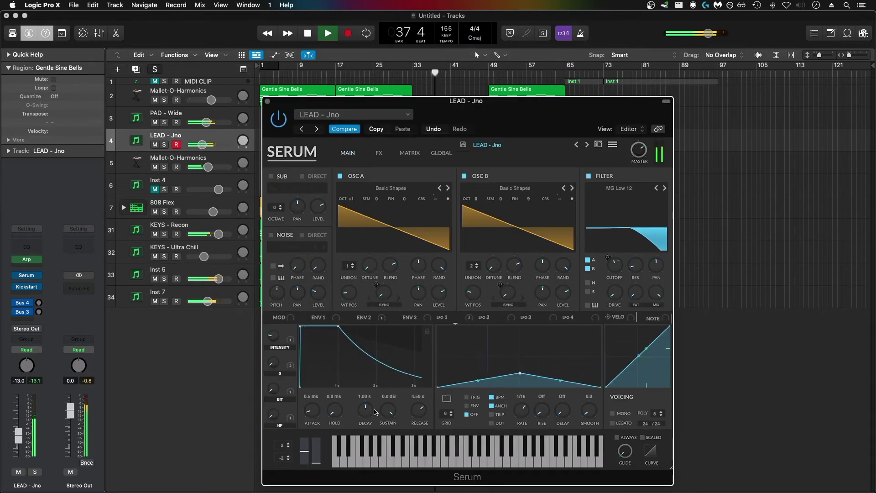
Step: Shape the LEAD - Jno amp envelope with a 127 ms decay, -3.4 dB sustain and 157 ms release, and hide the plug-in window
drag(367, 411, 414, 440)
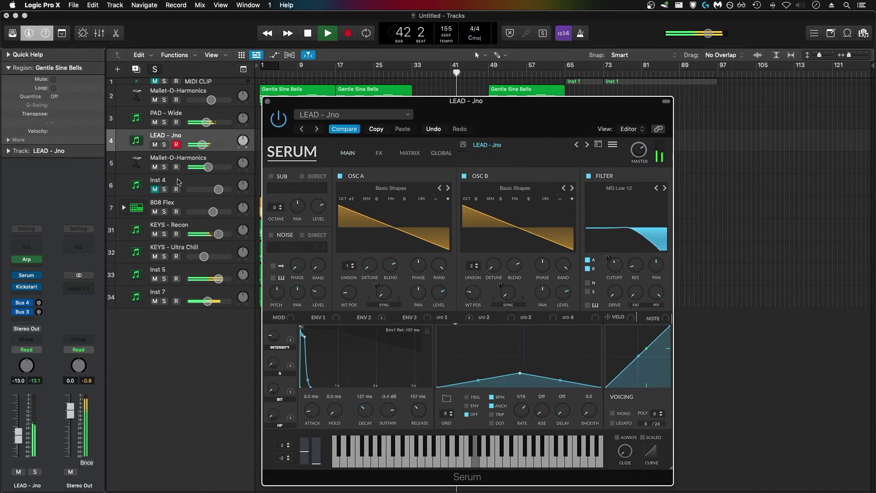
click(165, 145)
click(164, 145)
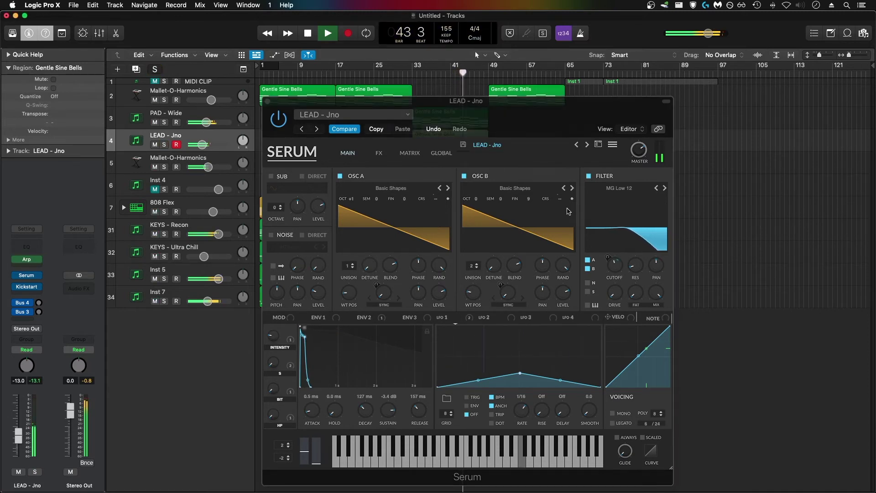
key(v)
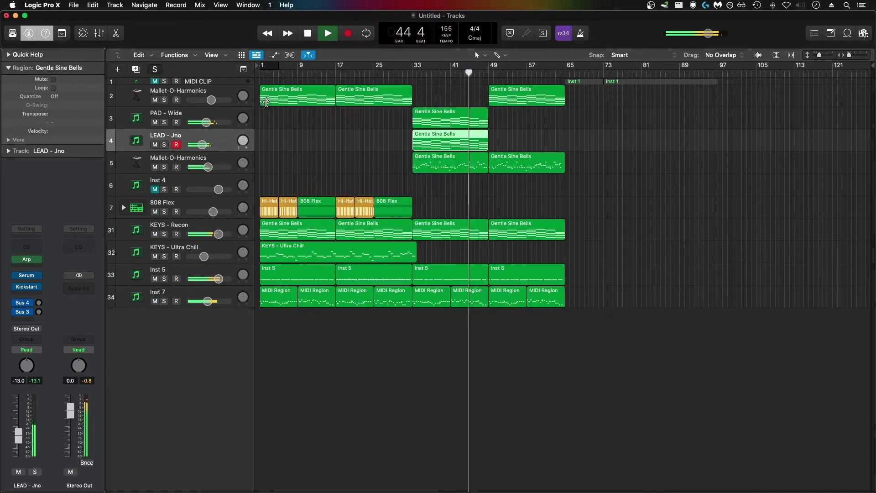
Step: Open the Inst 7 region at bar 33 in the piano roll, lower three notes in bar 38 to C0, and play the change back
double_click(434, 143)
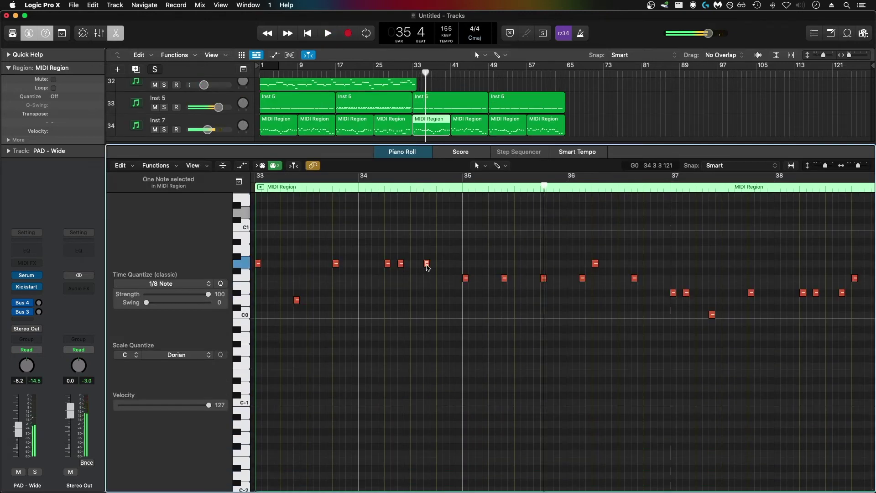
drag(427, 265, 391, 315)
key(space)
key(space)
key(space)
key(space)
key(space)
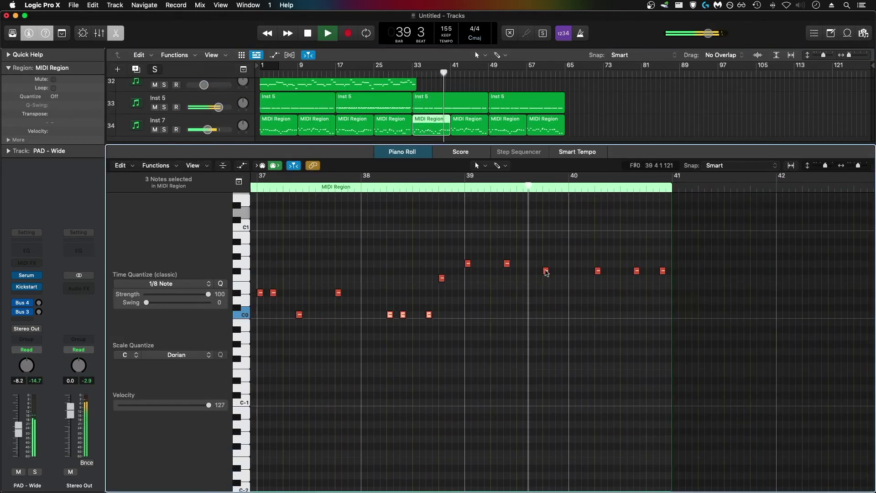
key(alt+shift+Down)
click(462, 187)
key(space)
key(Return)
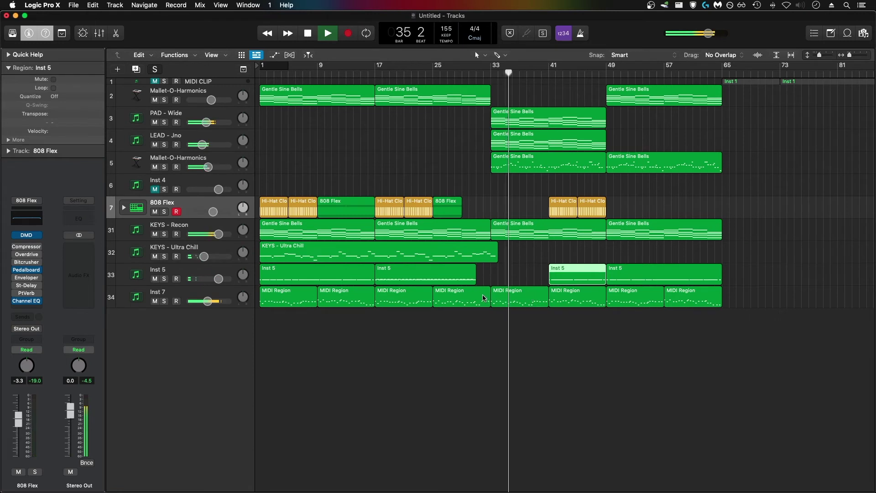
Step: Duplicate the Inst 7 track with its settings and move the bar 33 MIDI region onto the new track
click(177, 290)
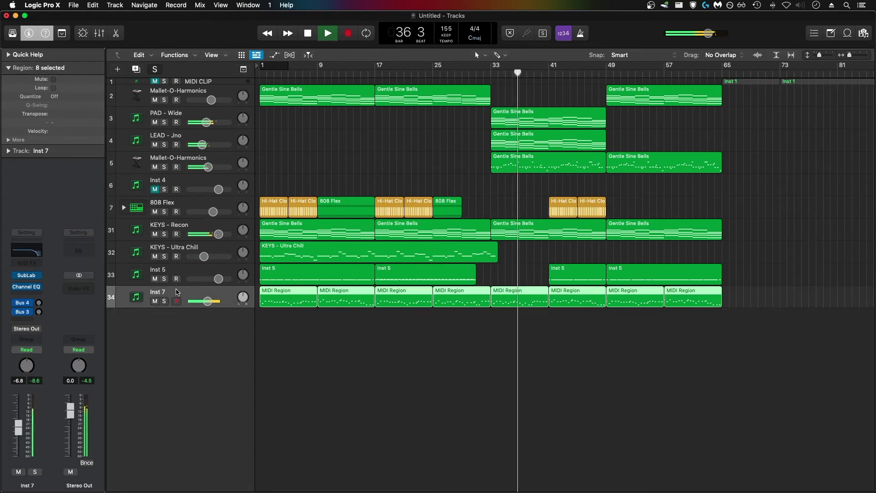
key(super+d)
key(space)
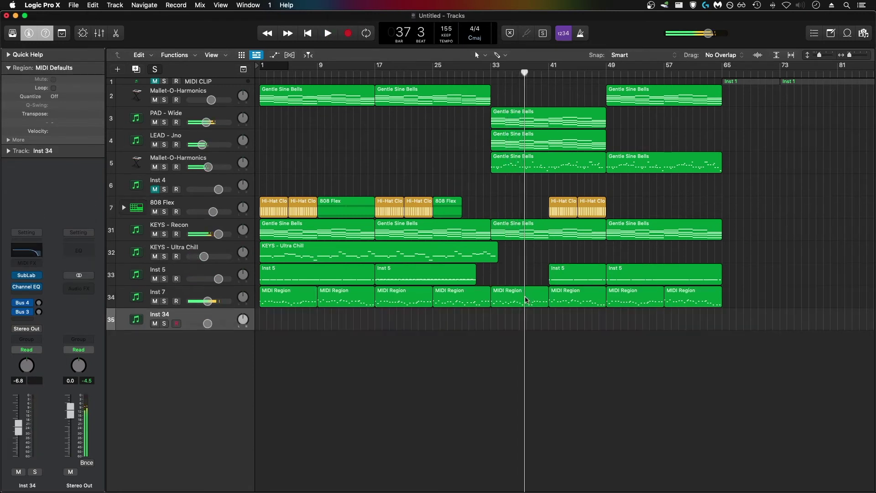
drag(526, 300, 526, 323)
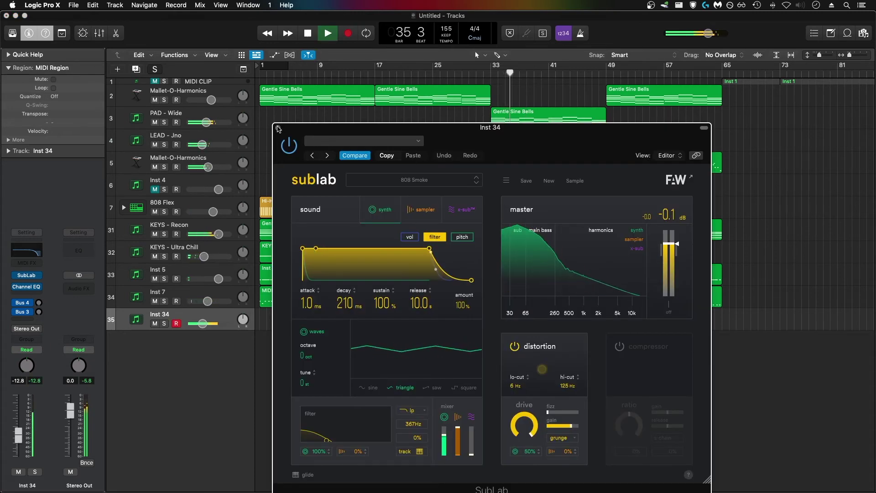
Step: Set the Inst 34 track's volume to -13.8 dB and shift the last bar 40 note of its region in the piano roll
click(280, 129)
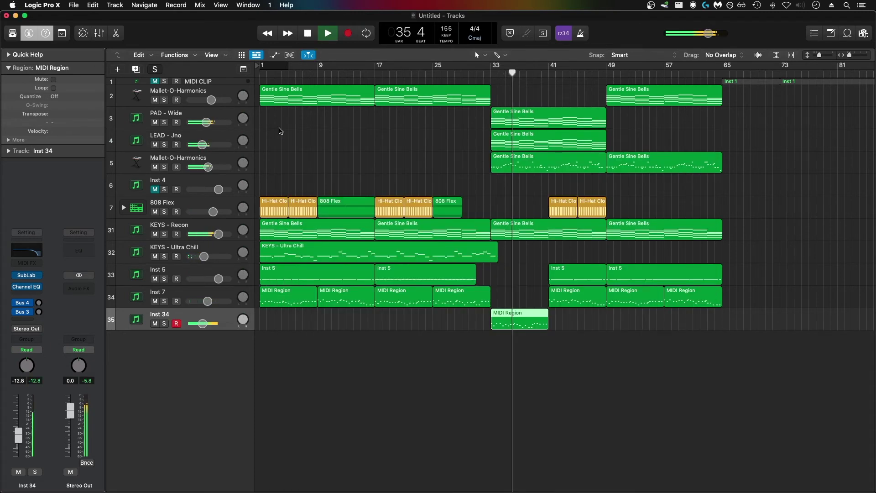
drag(202, 324, 201, 323)
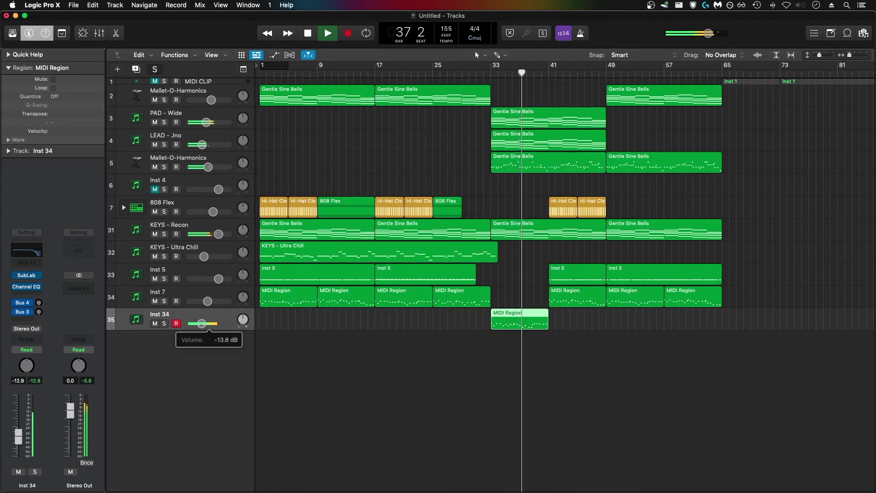
double_click(523, 322)
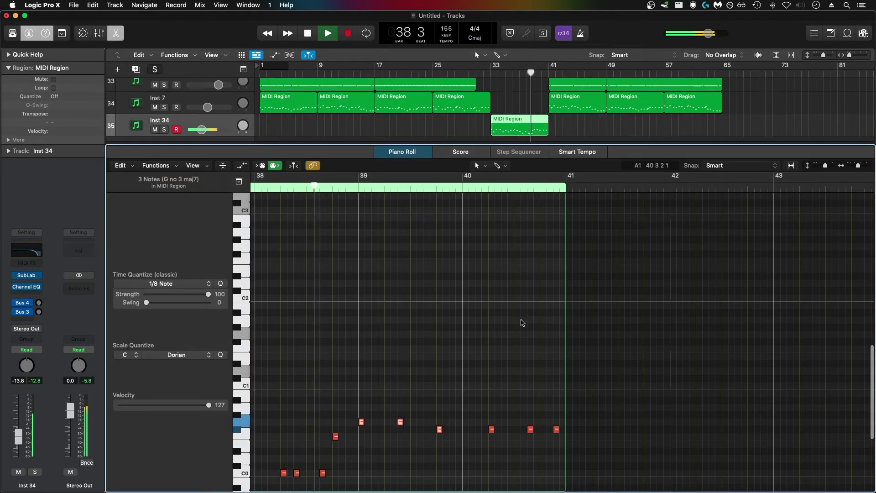
click(556, 429)
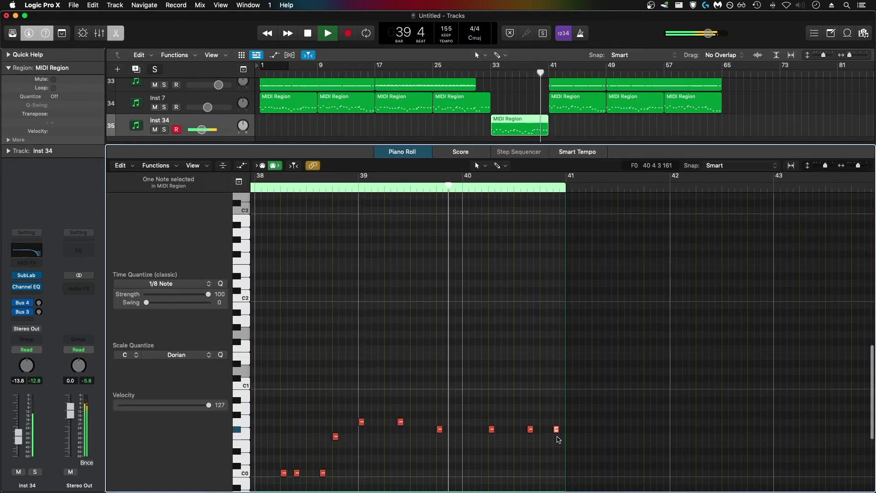
drag(556, 429, 551, 421)
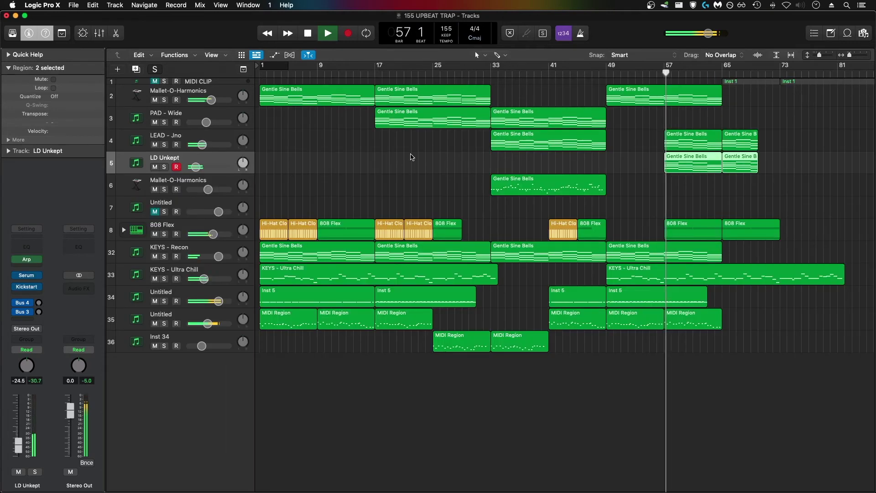
Step: Open Serum on the LD Unkept track, lower the filter cutoff and adjust the amp envelope's decay
click(27, 276)
drag(629, 255, 630, 294)
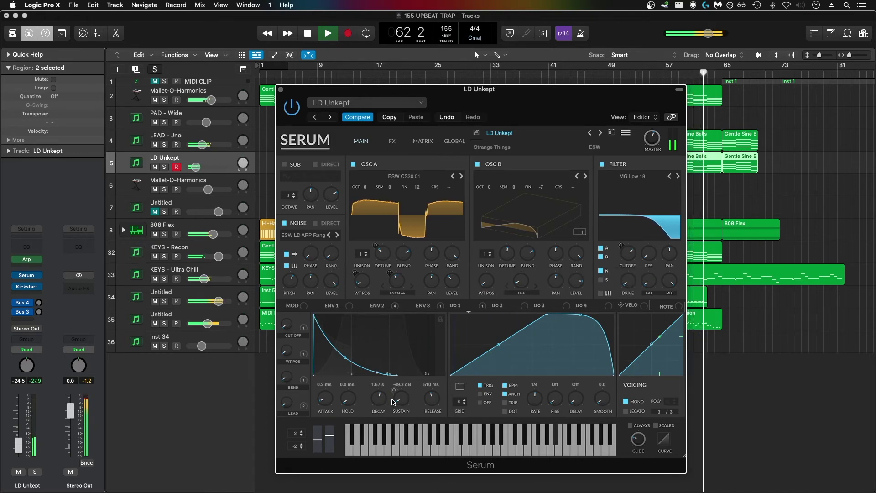
drag(378, 399, 403, 388)
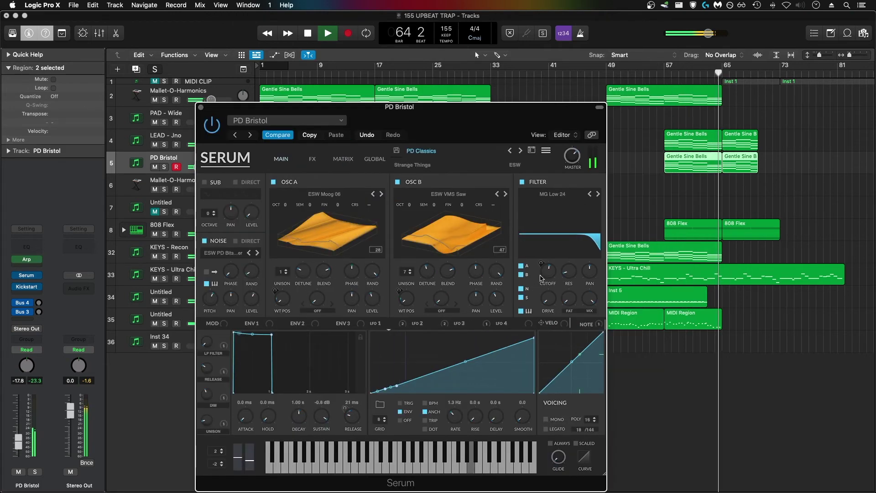
Step: Lower the PD Bristol filter cutoff to about 516 Hz and set its envelope to 206 ms decay and -17.2 dB sustain
mouse_move(545, 279)
drag(544, 280, 546, 293)
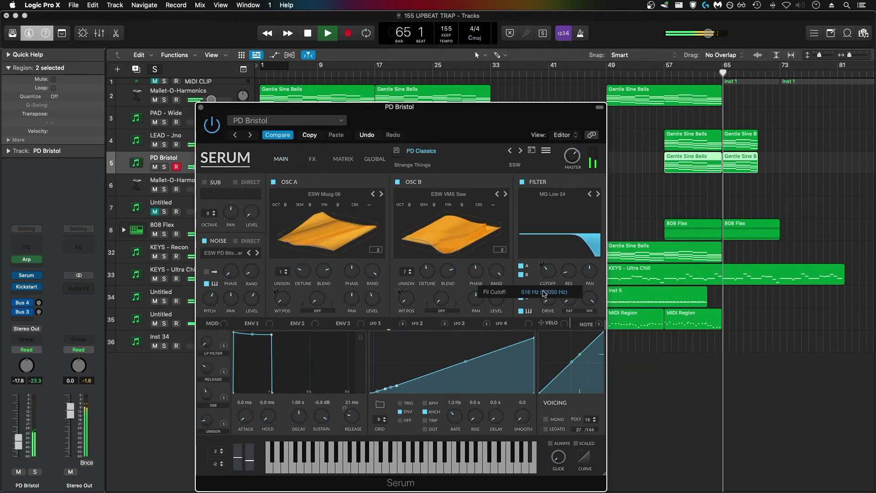
click(664, 74)
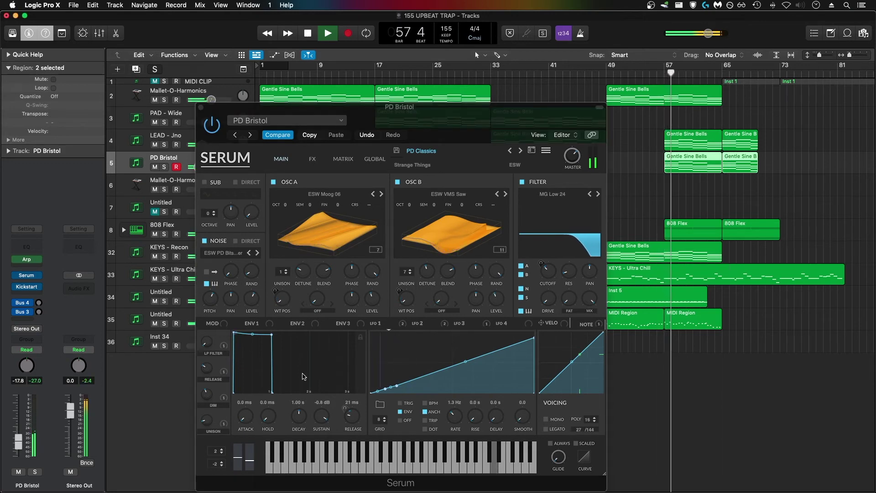
drag(300, 417, 313, 468)
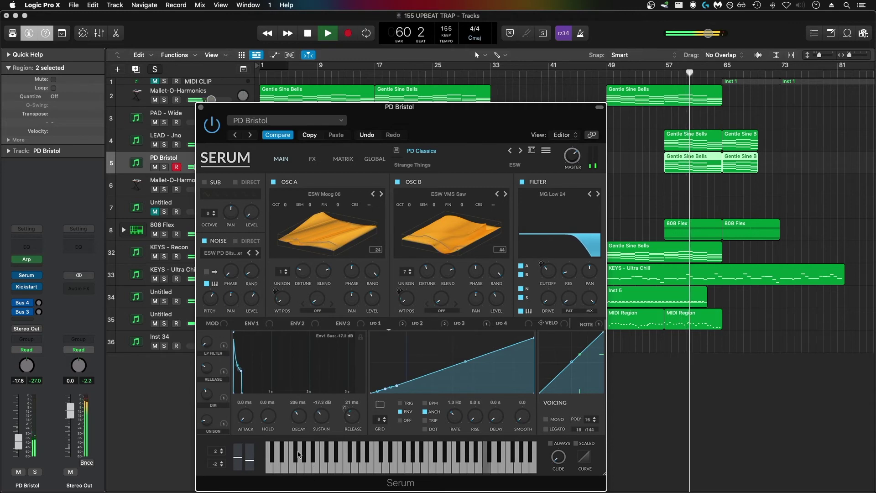
click(200, 108)
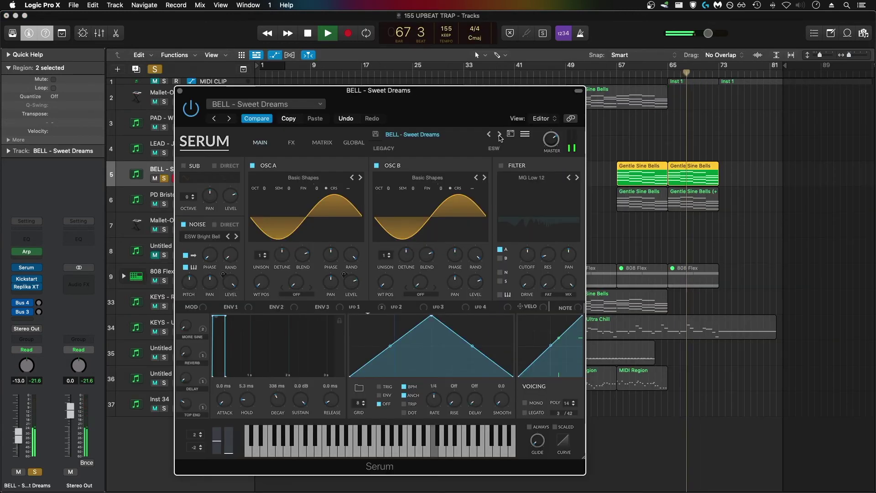
Step: Audition the Serum bell presets after BELL - Sweet Dreams on track 5 and load BELL - Toto Vibes
click(499, 134)
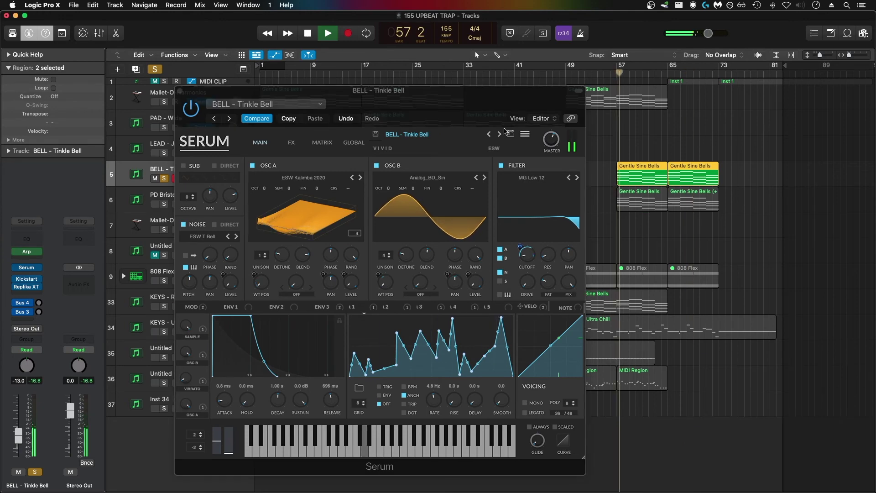
click(500, 135)
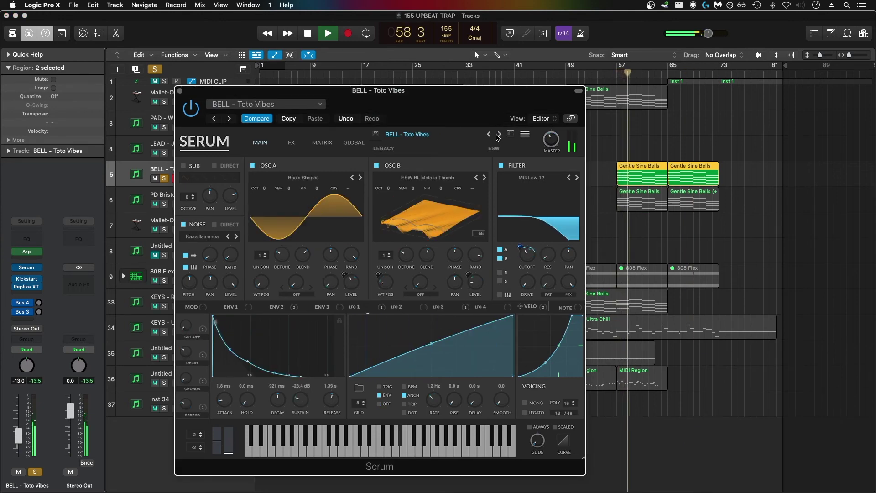
Step: Unsolo the BELL - Toto Vibes track, close its plug-in window, and set the track volume to -11.8 dB
click(164, 178)
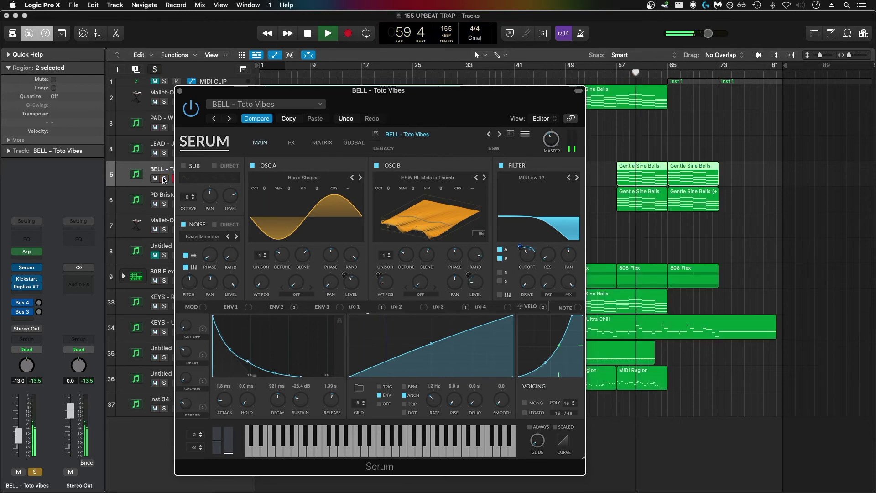
click(180, 91)
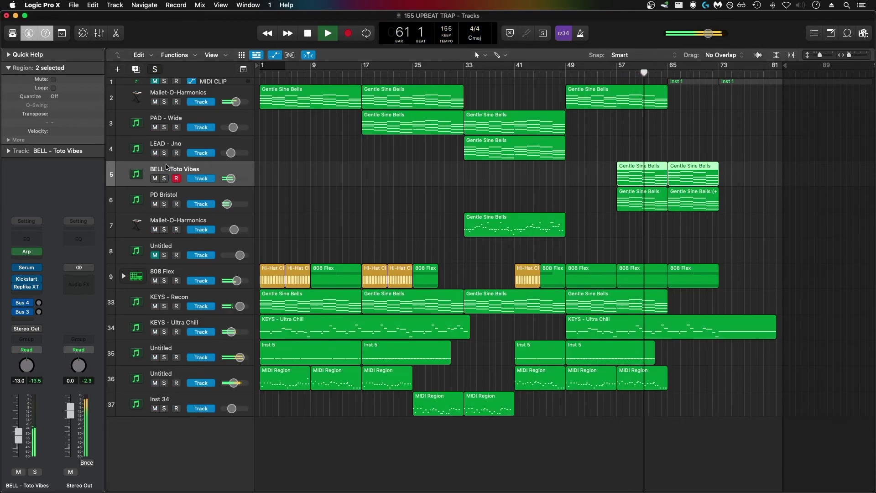
drag(229, 181, 232, 179)
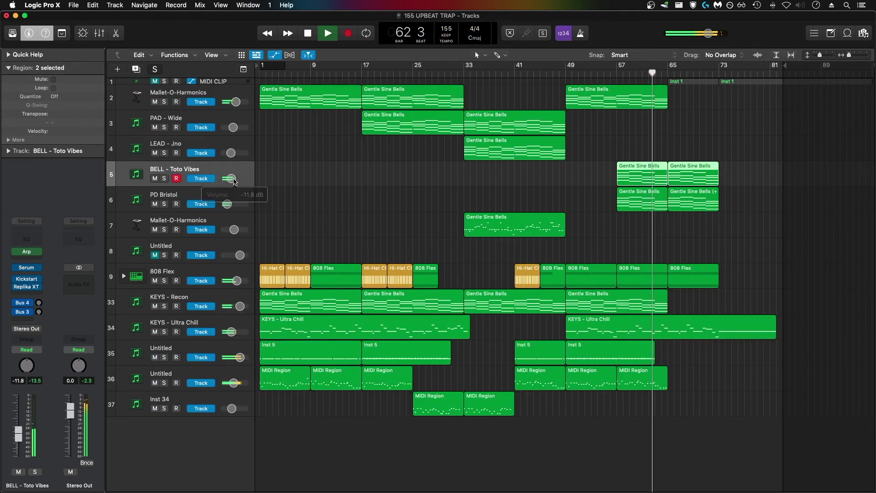
Step: Listen to the finished arrangement and stop playback
click(73, 5)
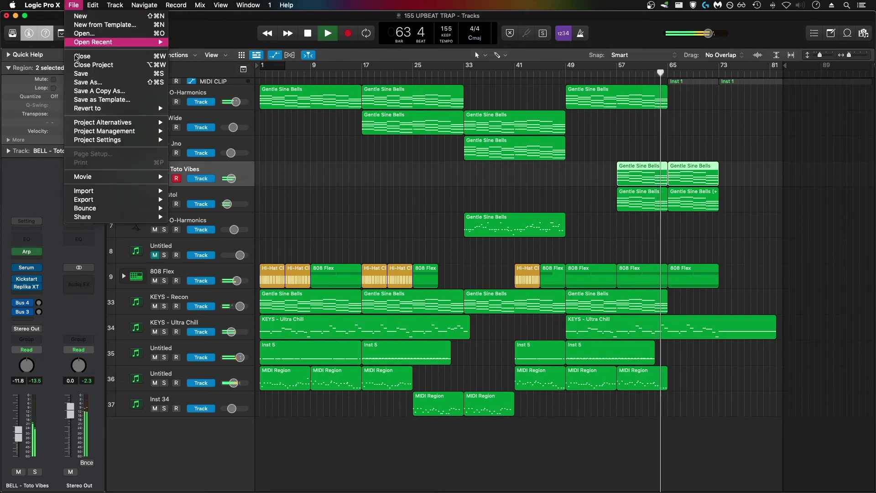
click(305, 37)
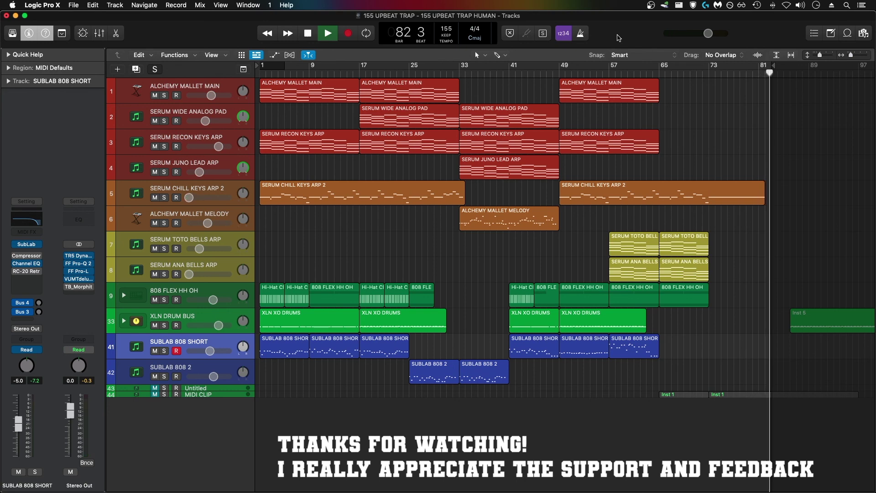
key(space)
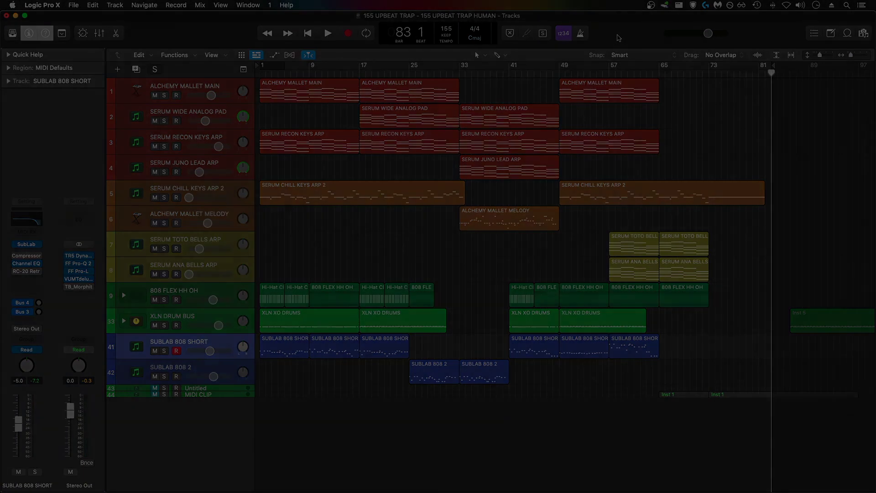